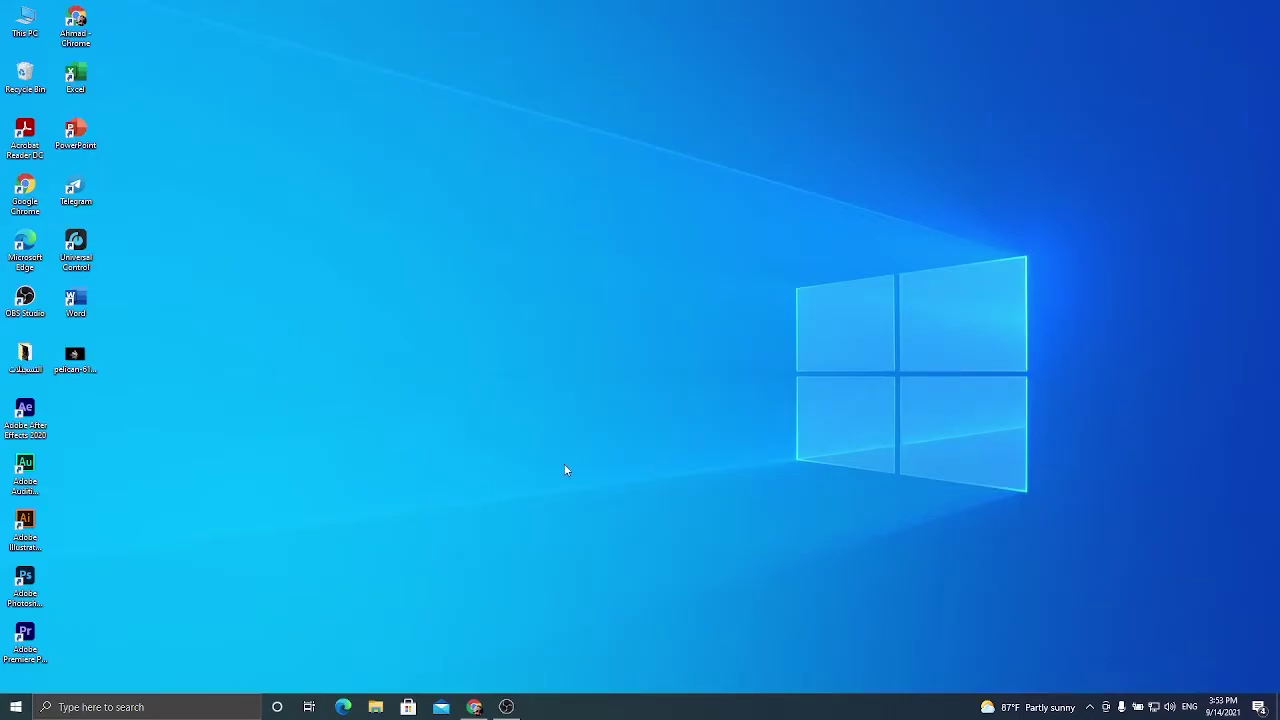
Switch to Chrome and download the free Winstep Nexus edition, saving the nexus ZIP archive to the Desktop.
{"action": "left_click", "coordinate": [474, 707]}
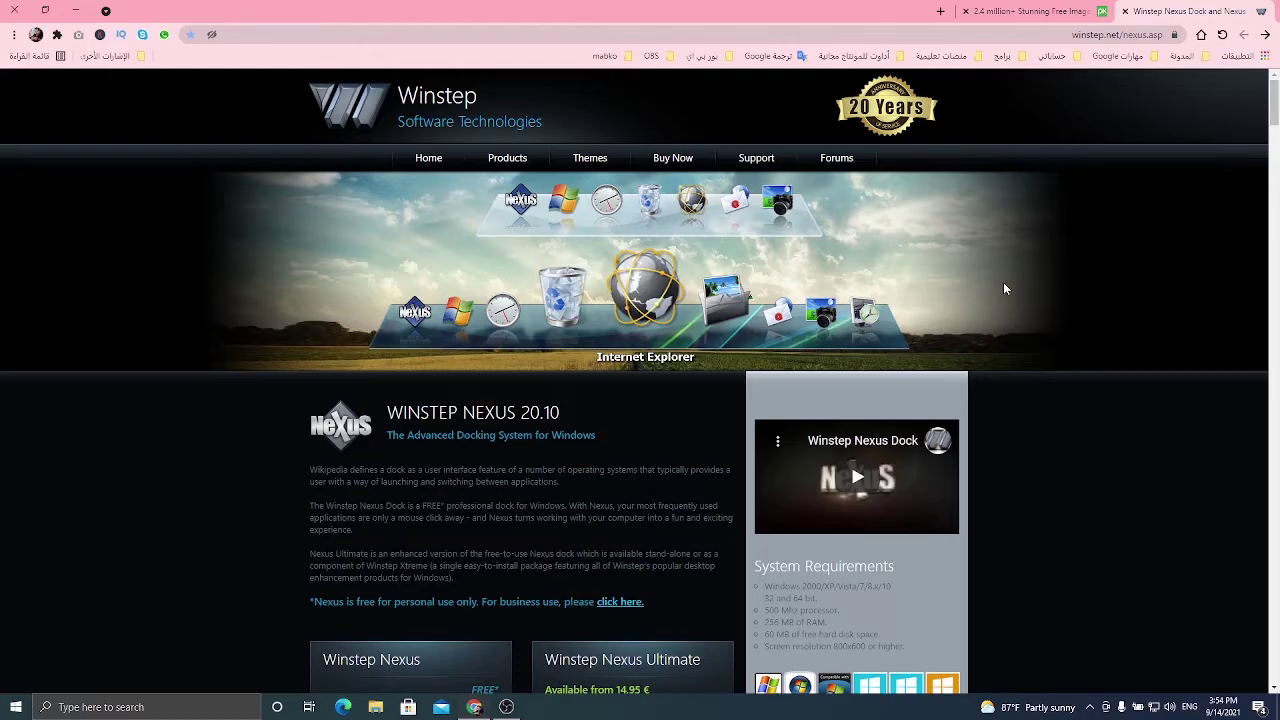
{"action": "scroll", "coordinate": [1005, 289], "scroll_direction": "down", "scroll_amount": 1}
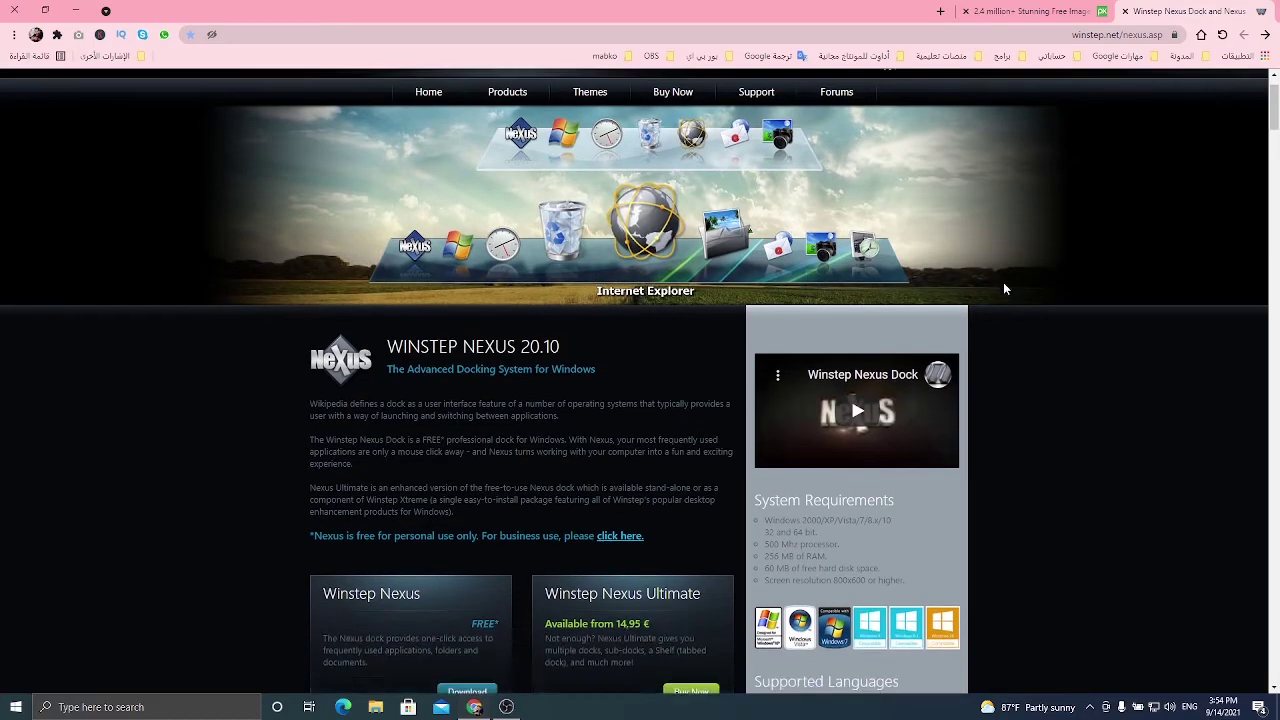
{"action": "scroll", "coordinate": [1005, 289], "scroll_direction": "up", "scroll_amount": 1}
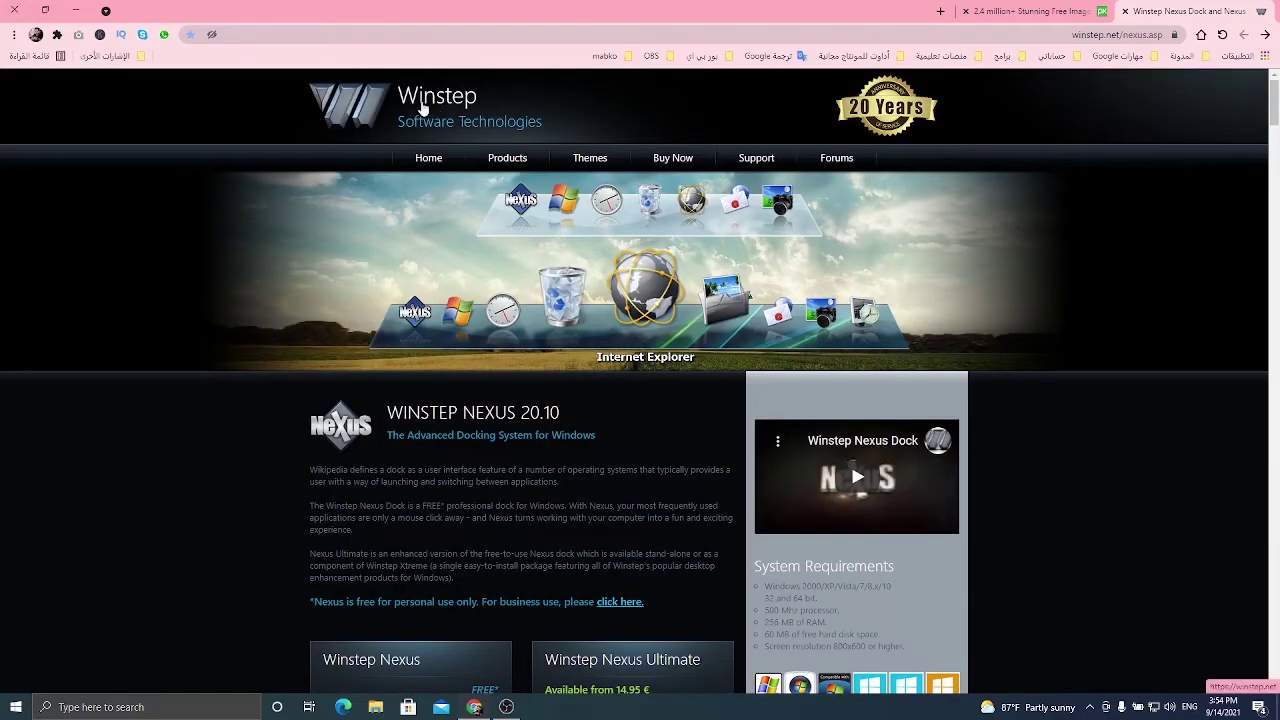
{"action": "scroll", "coordinate": [460, 366], "scroll_direction": "down", "scroll_amount": 1}
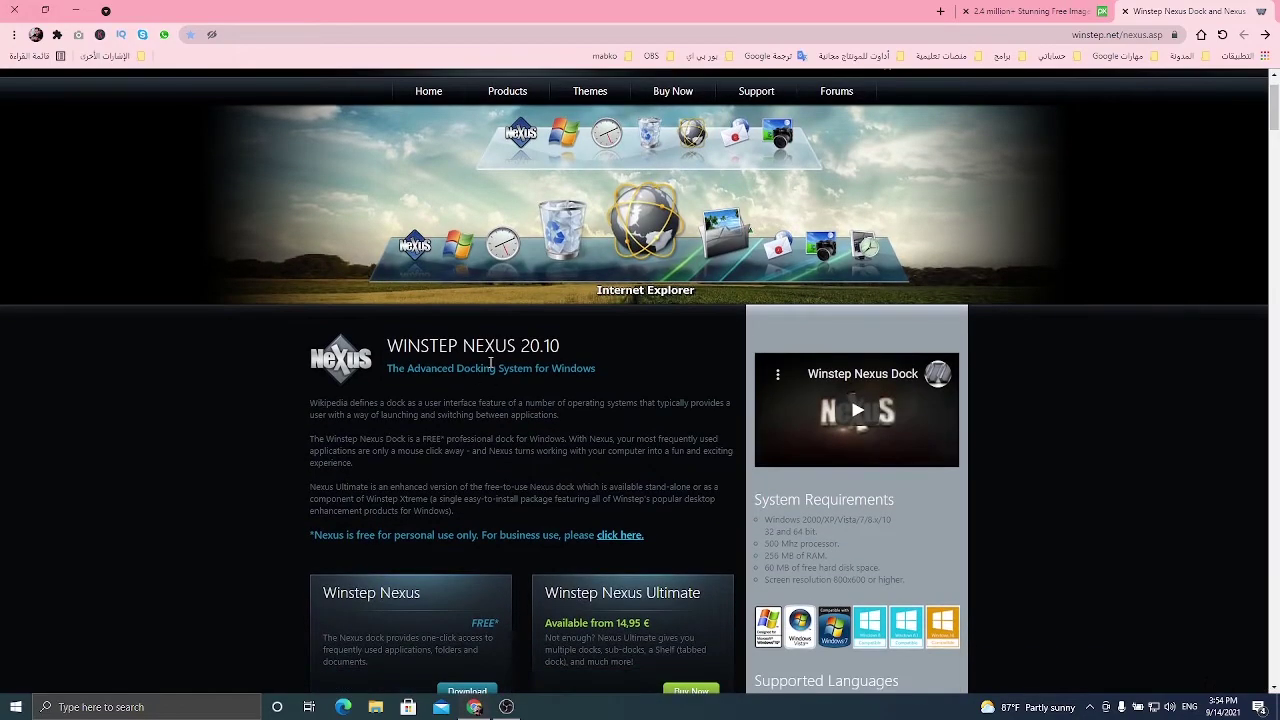
{"action": "scroll", "coordinate": [488, 373], "scroll_direction": "down", "scroll_amount": 3}
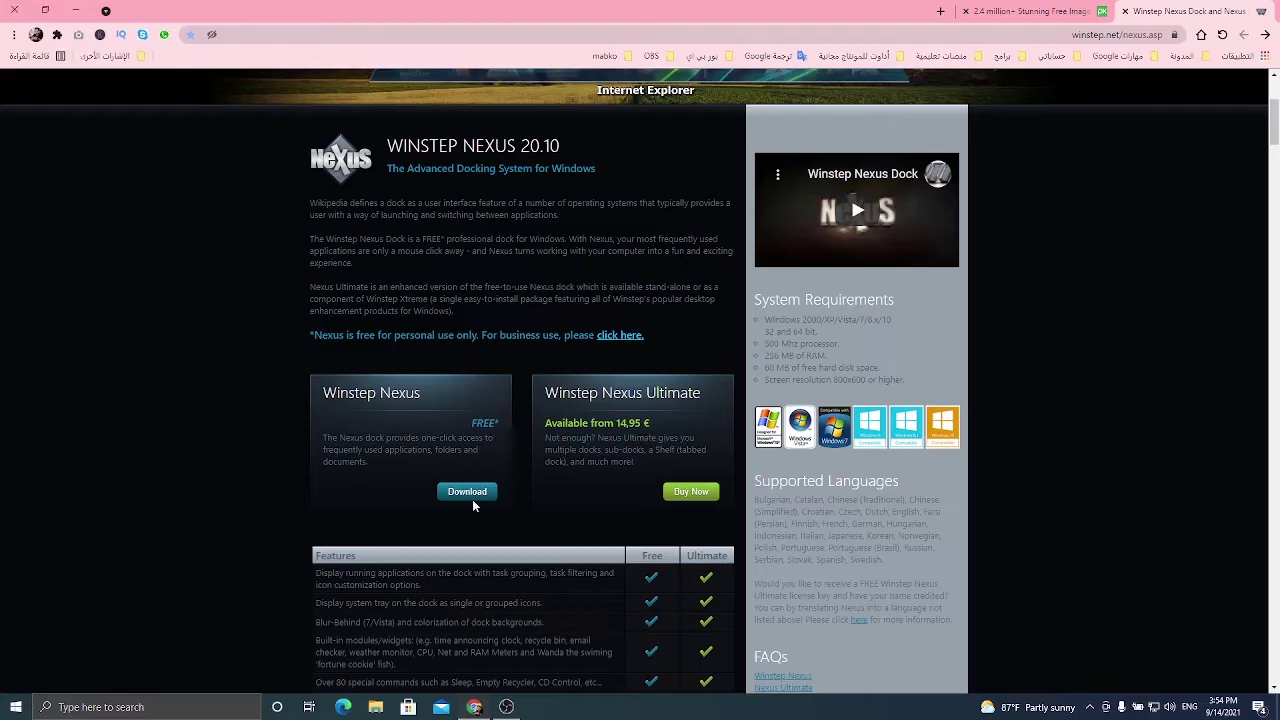
{"action": "scroll", "coordinate": [426, 441], "scroll_direction": "down", "scroll_amount": 1}
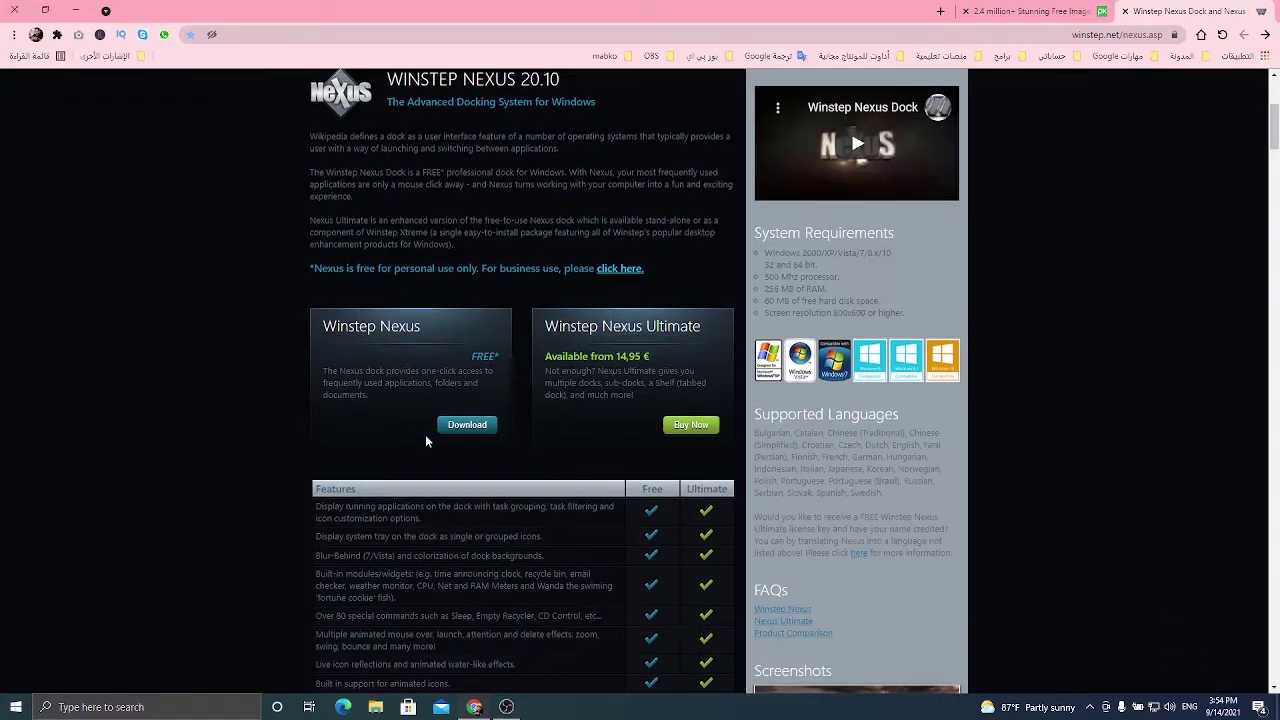
{"action": "left_click", "coordinate": [451, 424]}
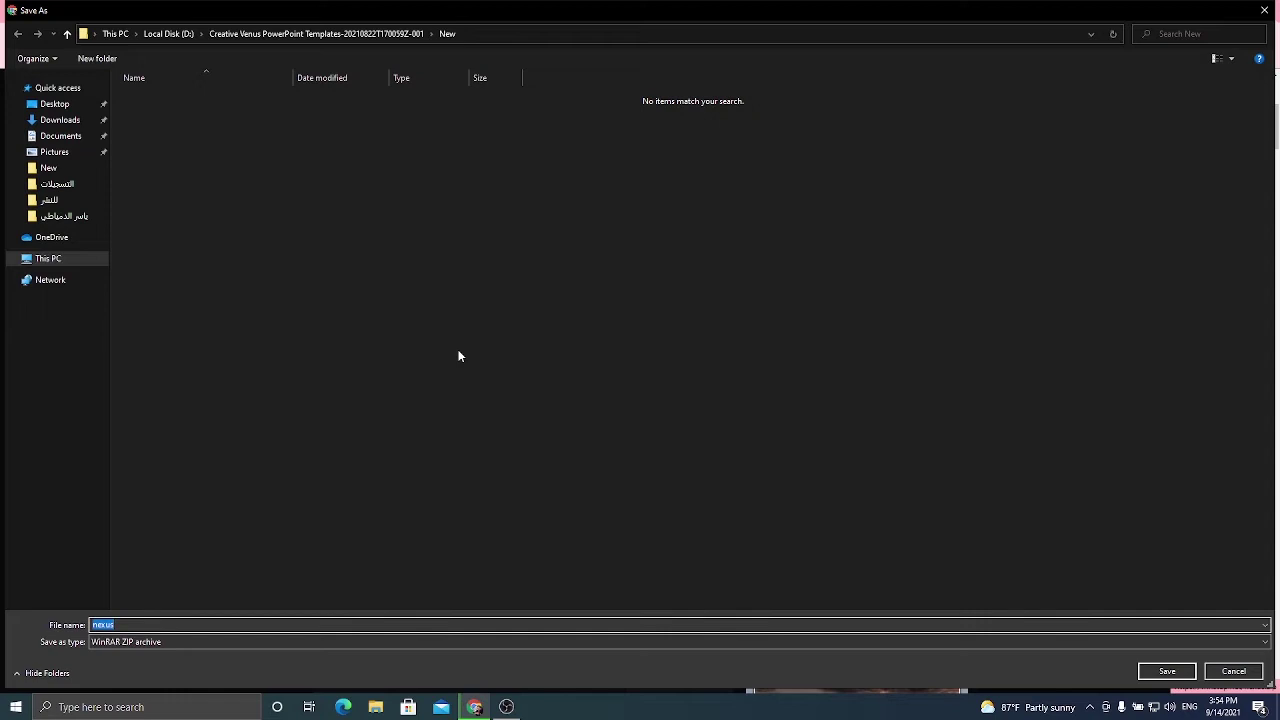
{"action": "left_click", "coordinate": [50, 104]}
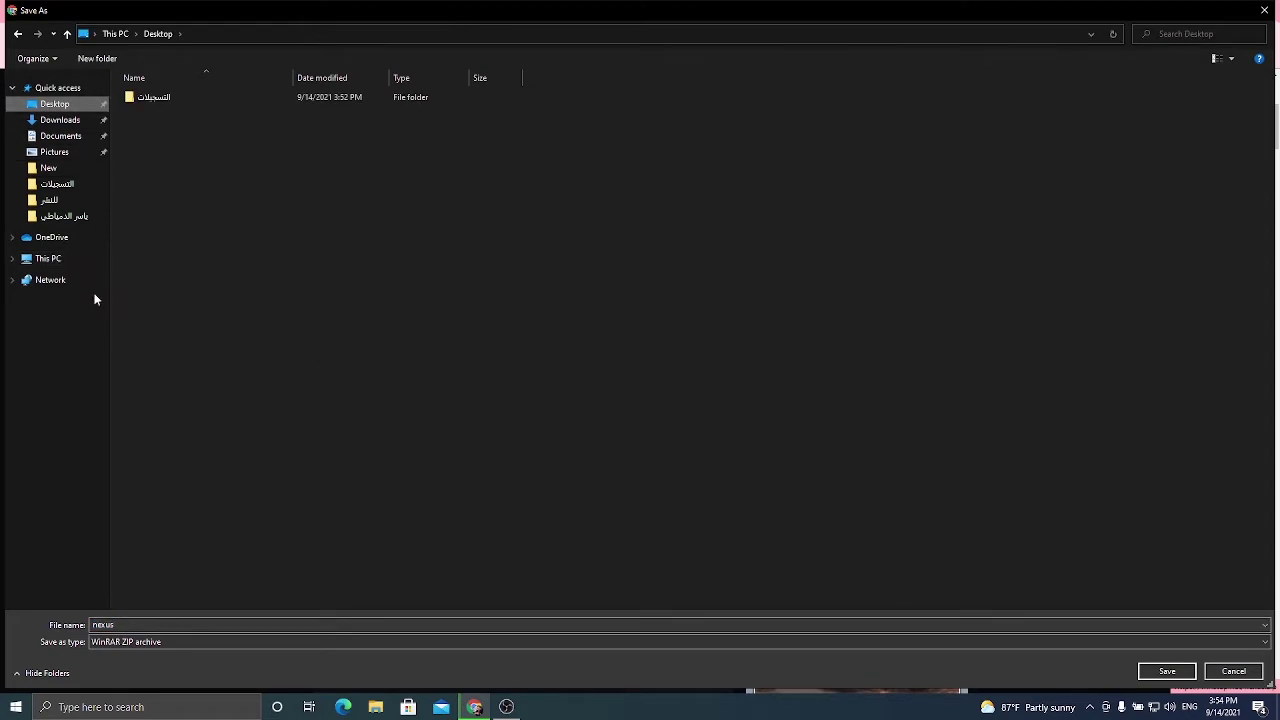
{"action": "left_click", "coordinate": [1156, 673]}
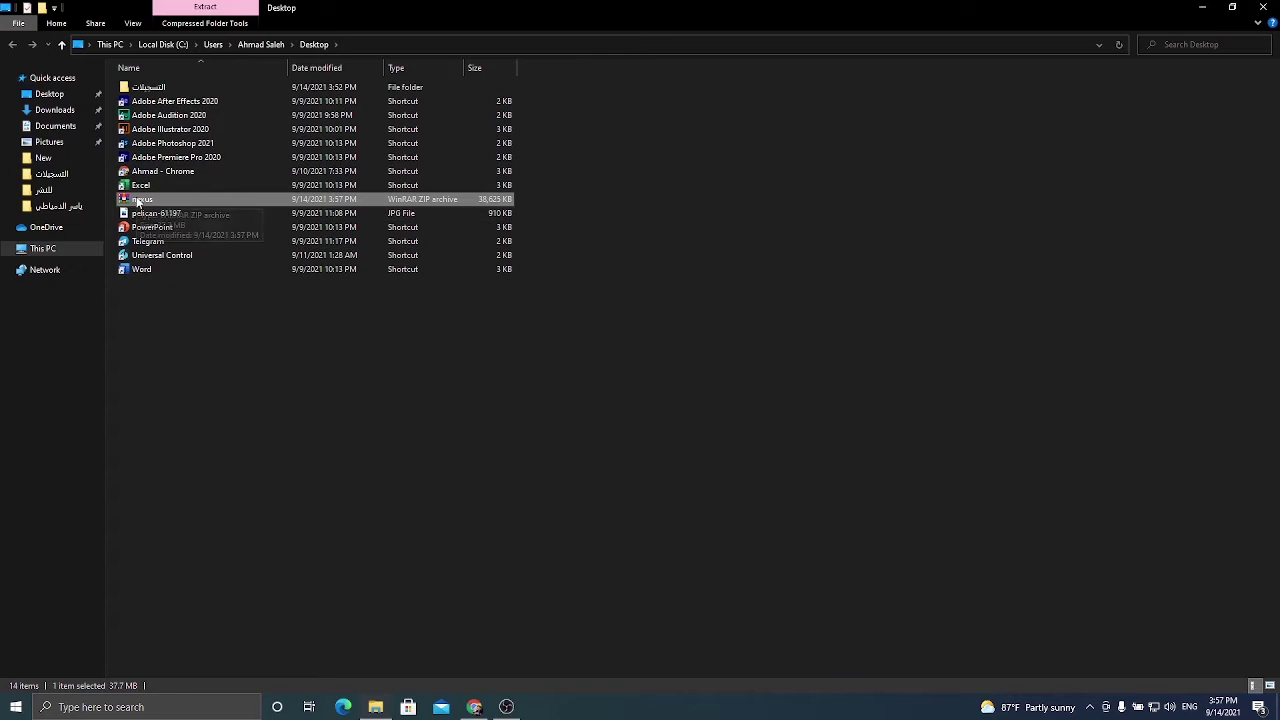
Extract the nexus archive on the Desktop into its own nexus folder and launch NexusSetup from it.
{"action": "right_click", "coordinate": [138, 201]}
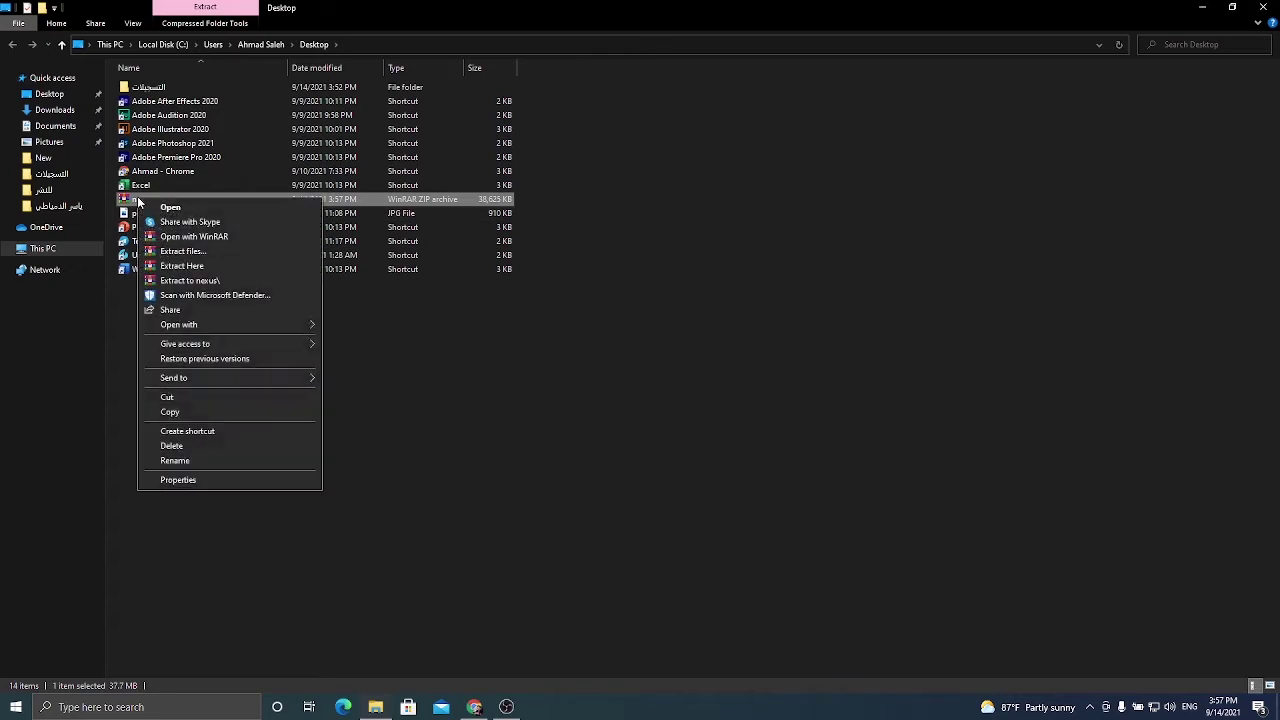
{"action": "left_click", "coordinate": [186, 281]}
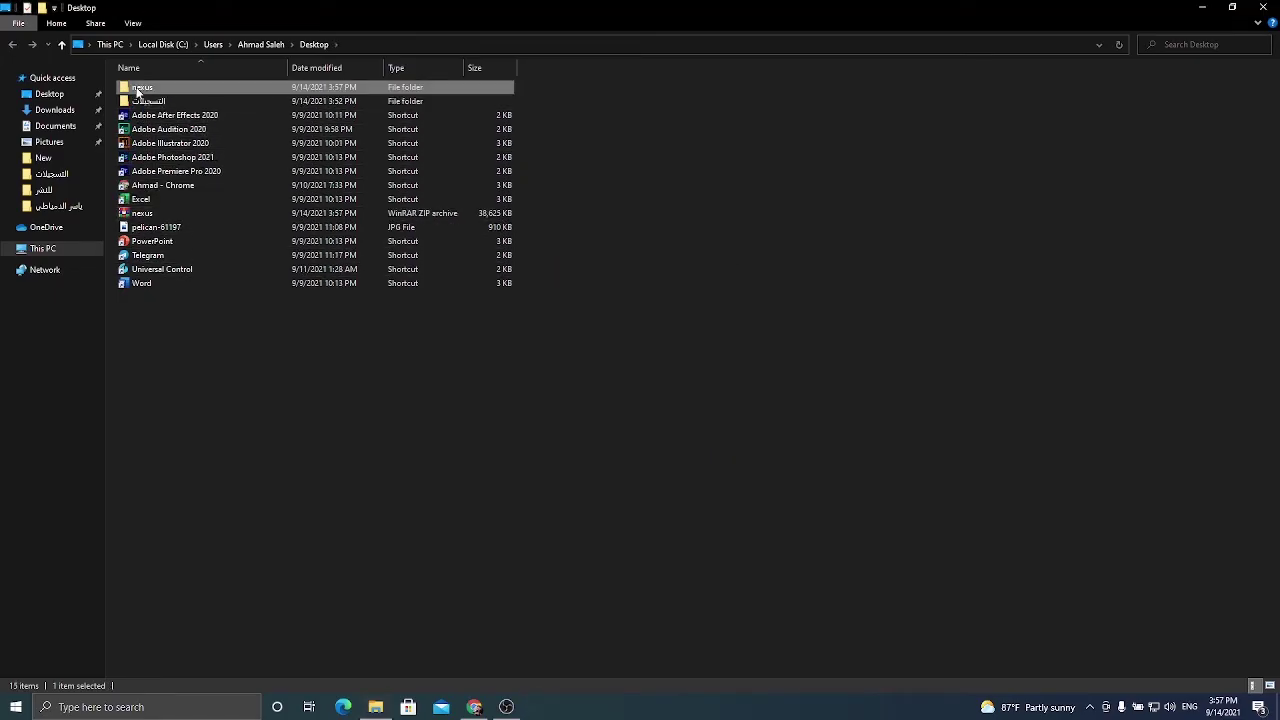
{"action": "double_click", "coordinate": [138, 89]}
{"action": "left_click", "coordinate": [153, 89]}
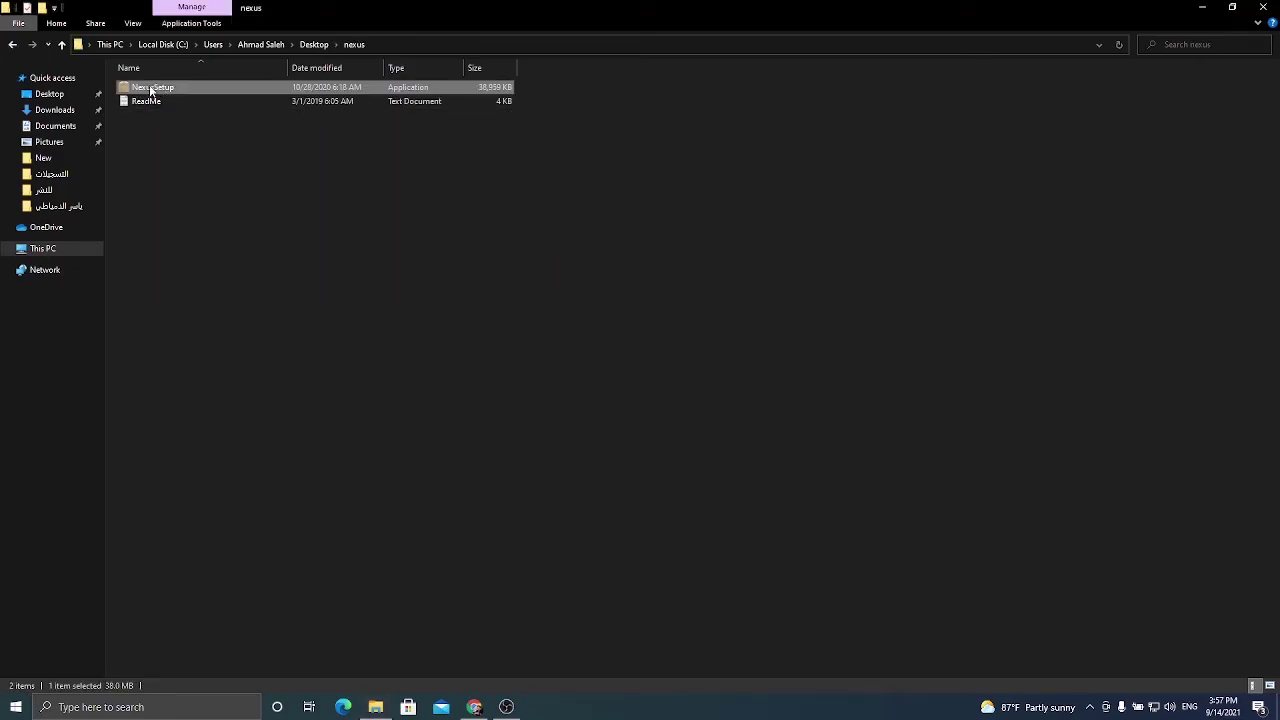
{"action": "double_click", "coordinate": [150, 89]}
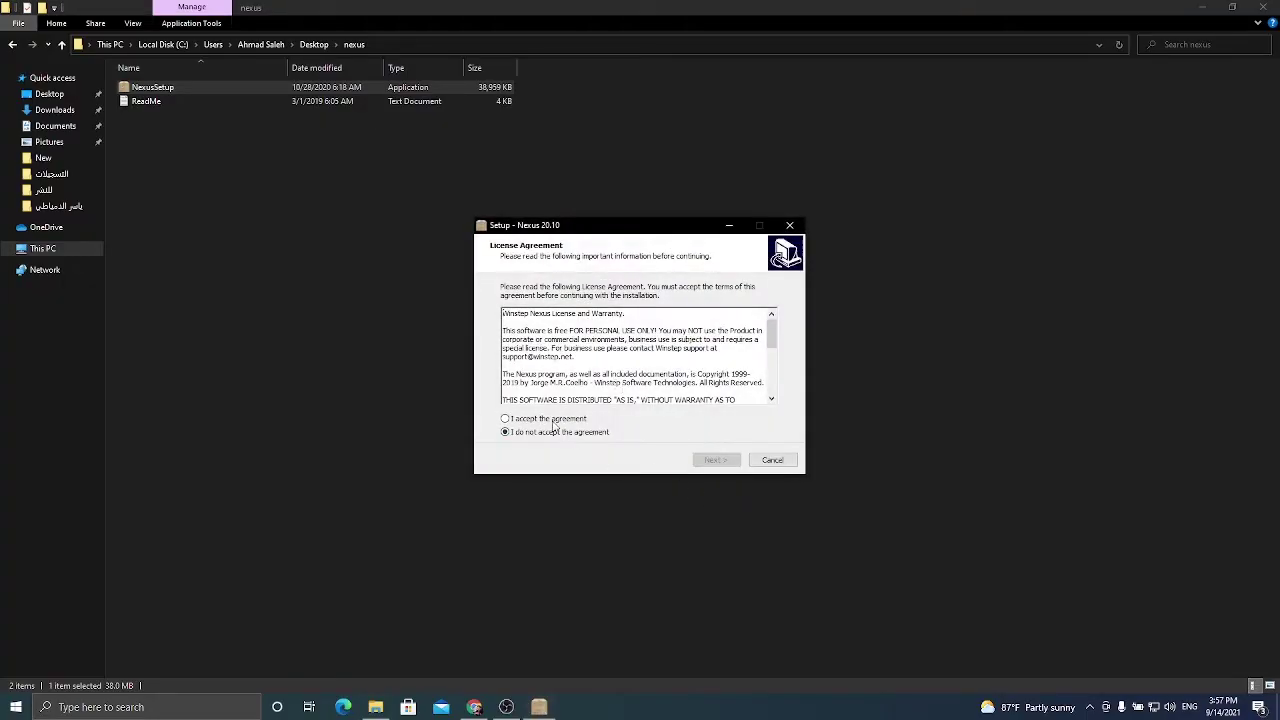
Accept the Nexus license agreement and start the installation, keeping the default Winstep Start Menu folder and other default settings.
{"action": "left_click", "coordinate": [553, 419]}
{"action": "left_click", "coordinate": [710, 462]}
{"action": "left_click", "coordinate": [707, 463]}
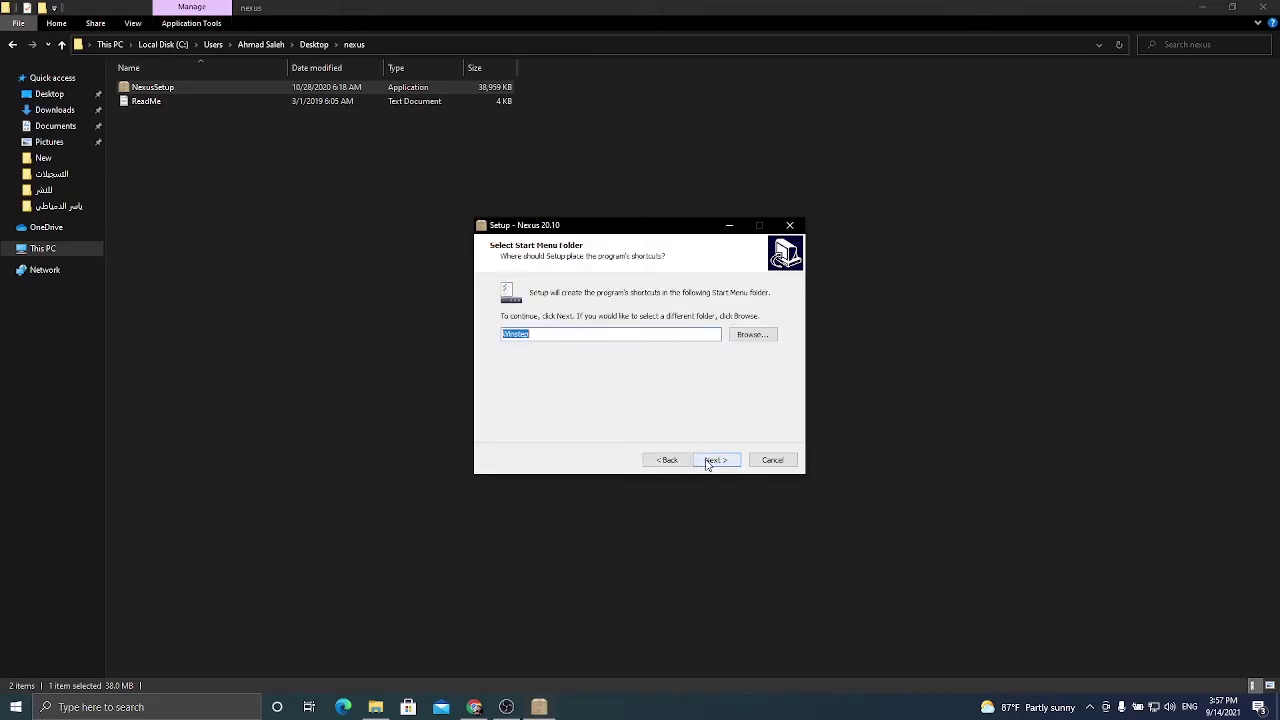
{"action": "left_click", "coordinate": [709, 462]}
{"action": "left_click", "coordinate": [717, 462]}
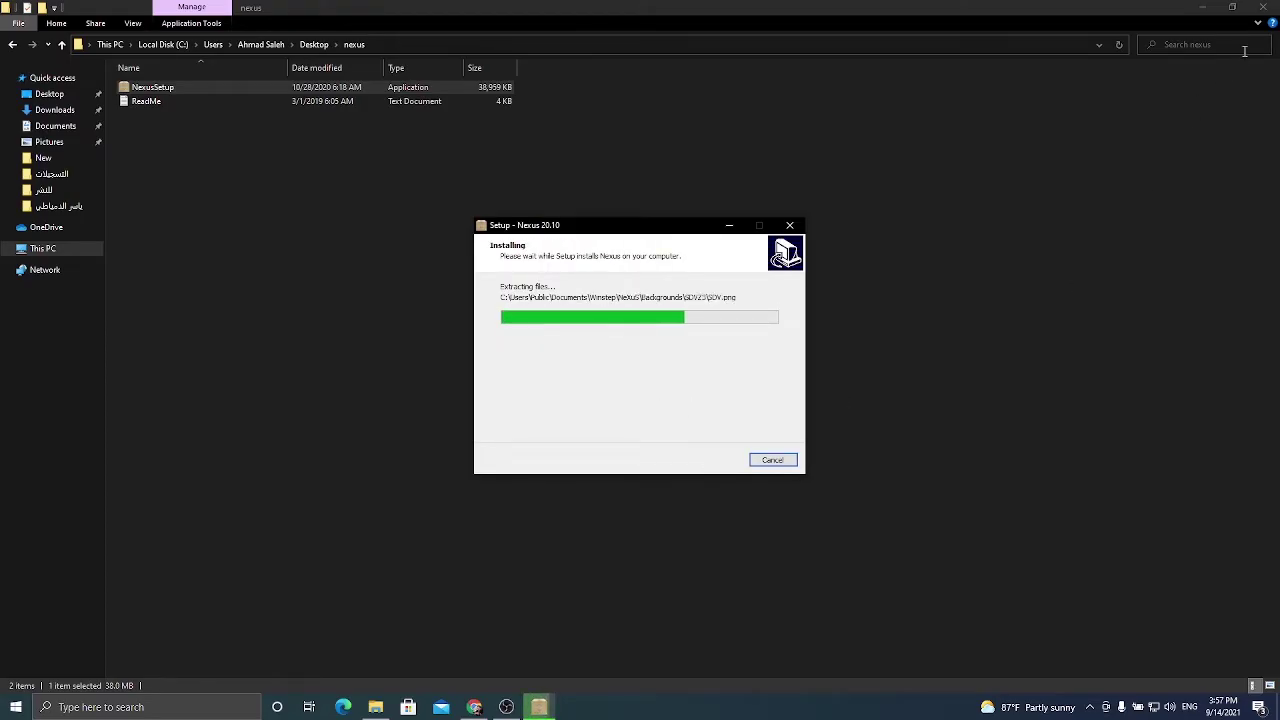
Minimize the browser to clear the desktop and finish the setup wizard with Launch Nexus enabled.
{"action": "key", "text": "alt+Tab"}
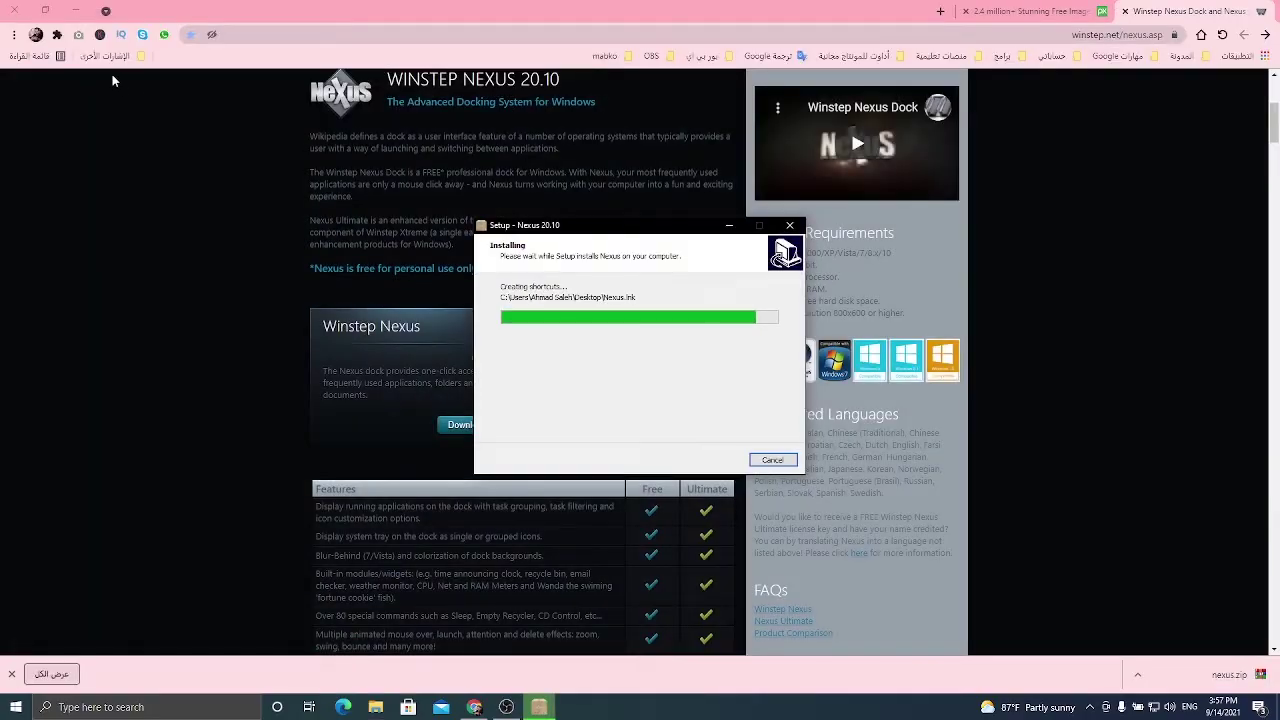
{"action": "left_click", "coordinate": [75, 10]}
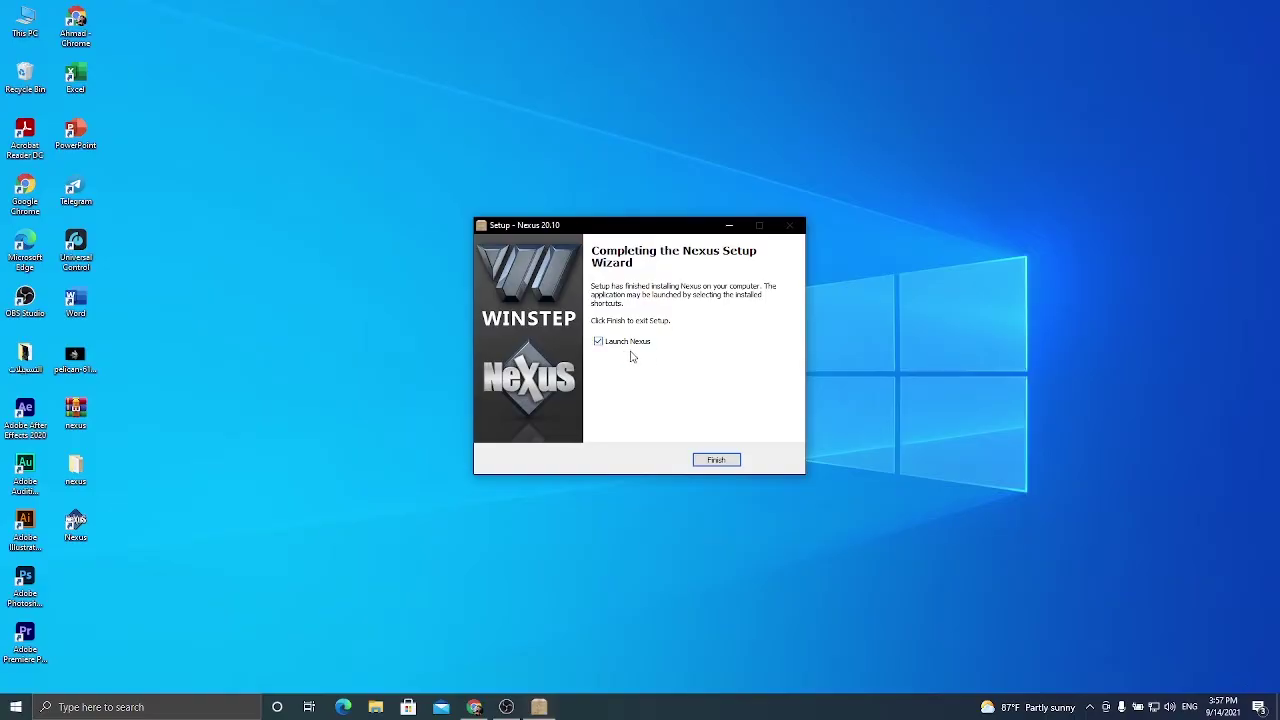
{"action": "left_click", "coordinate": [712, 459]}
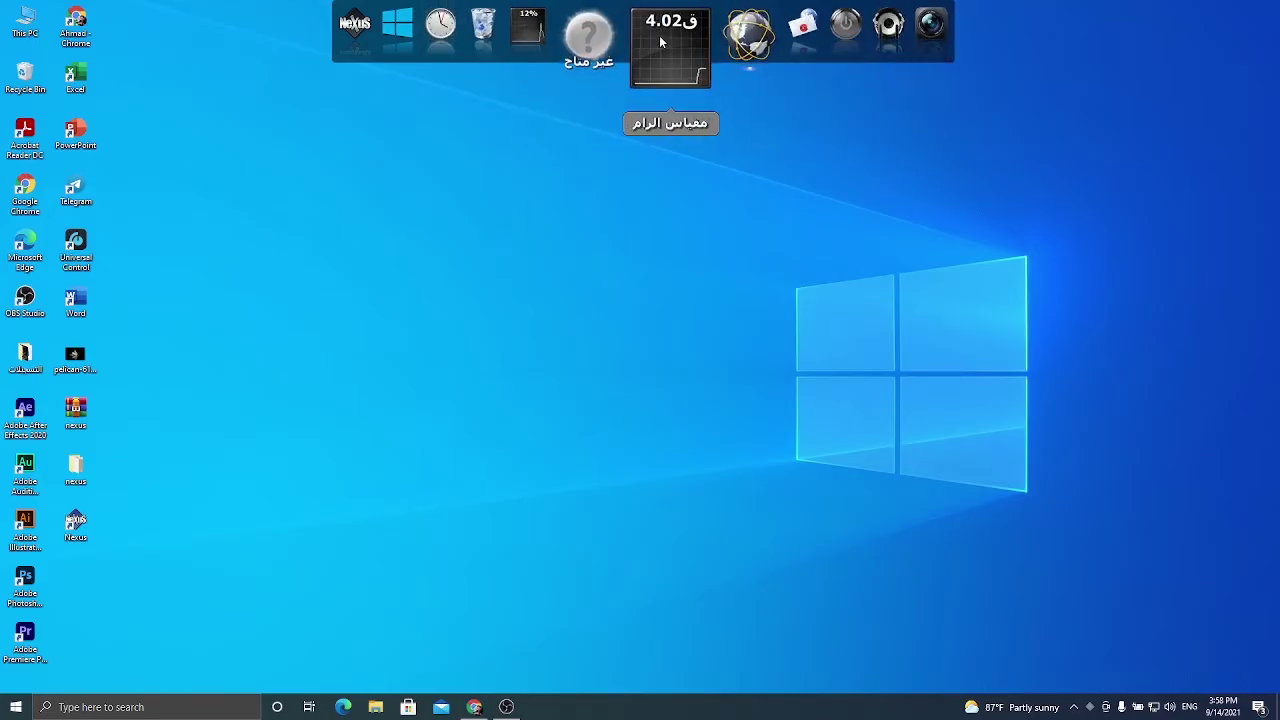
Open the Nexus dock's preferences and change the interface language to English.
{"action": "right_click", "coordinate": [659, 35]}
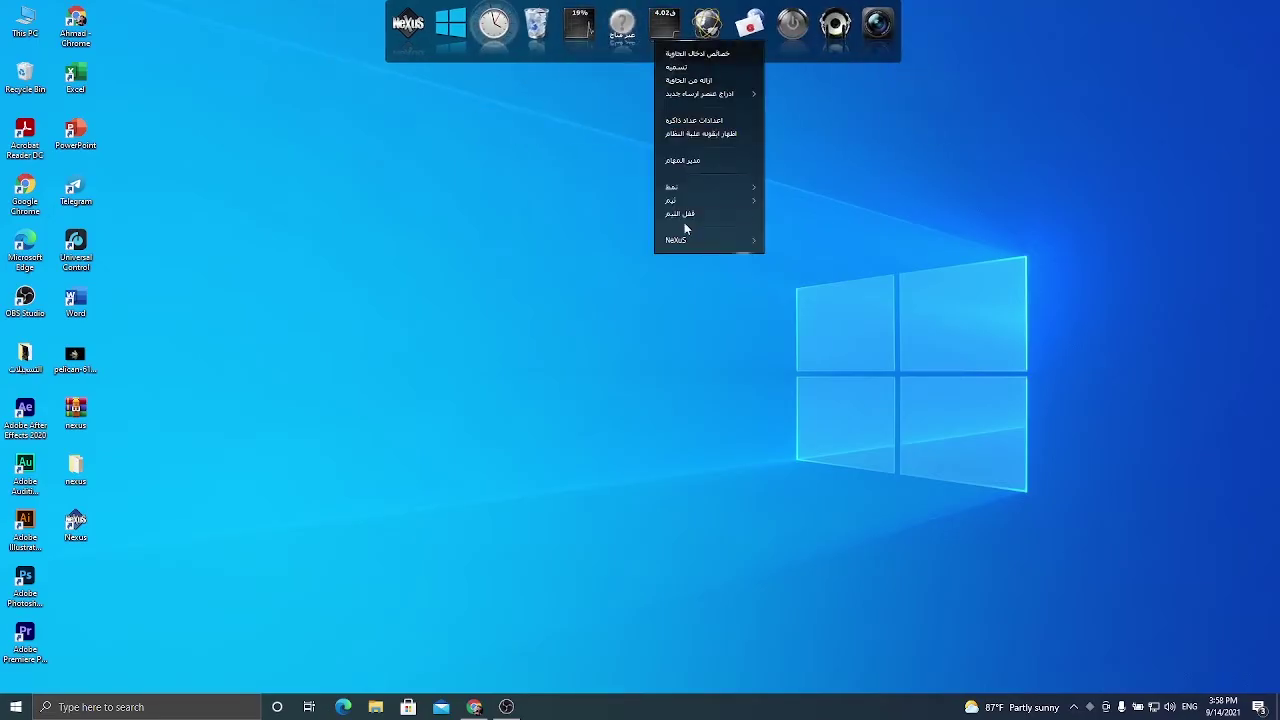
{"action": "mouse_move", "coordinate": [704, 244]}
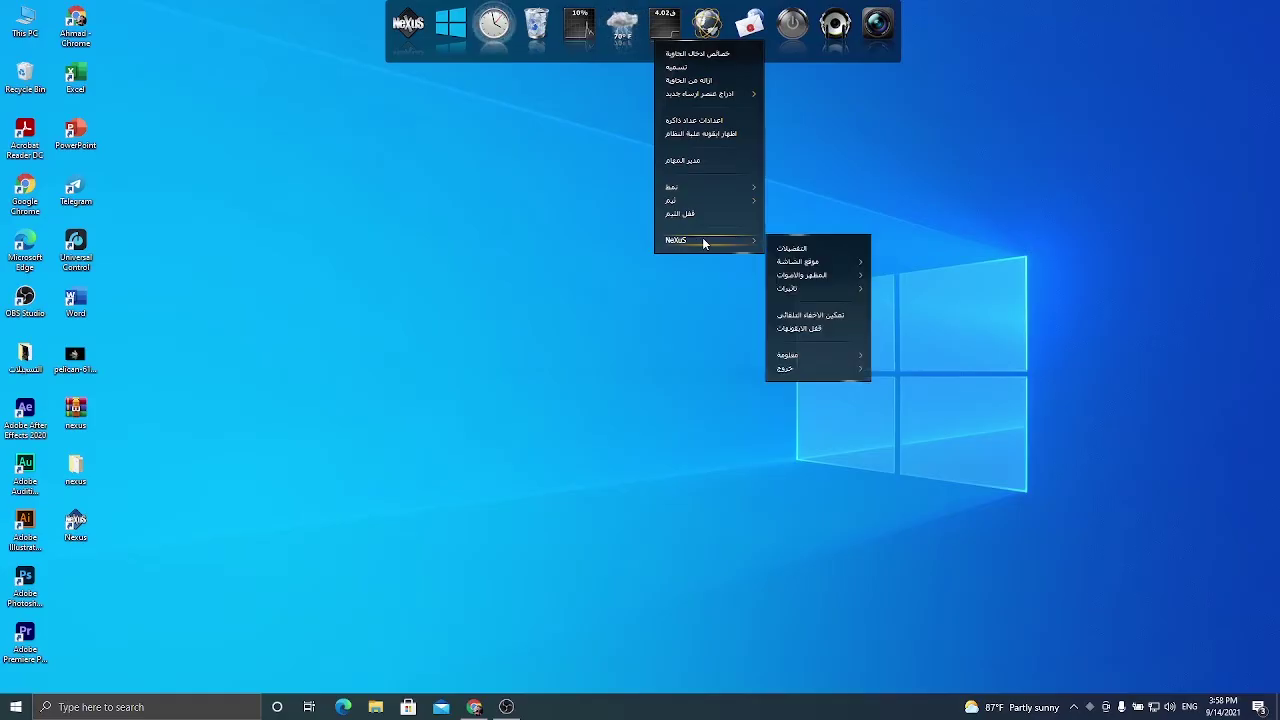
{"action": "left_click", "coordinate": [780, 248]}
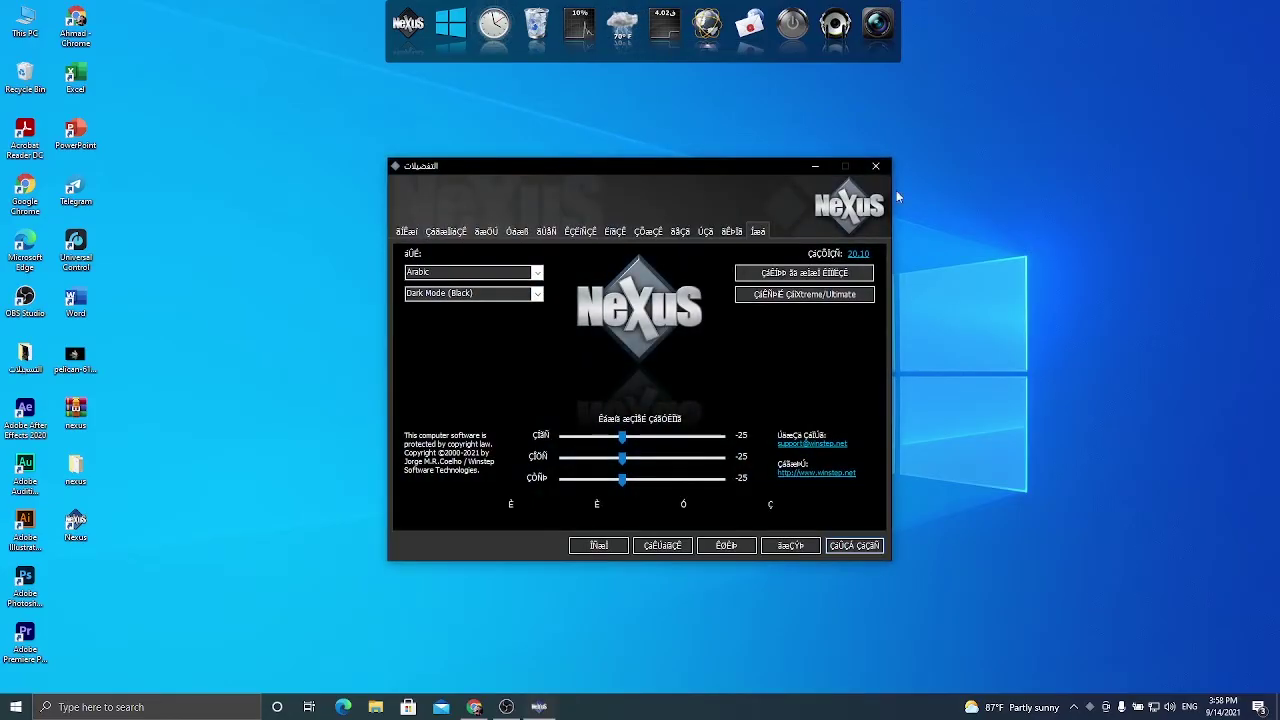
{"action": "left_click", "coordinate": [437, 277]}
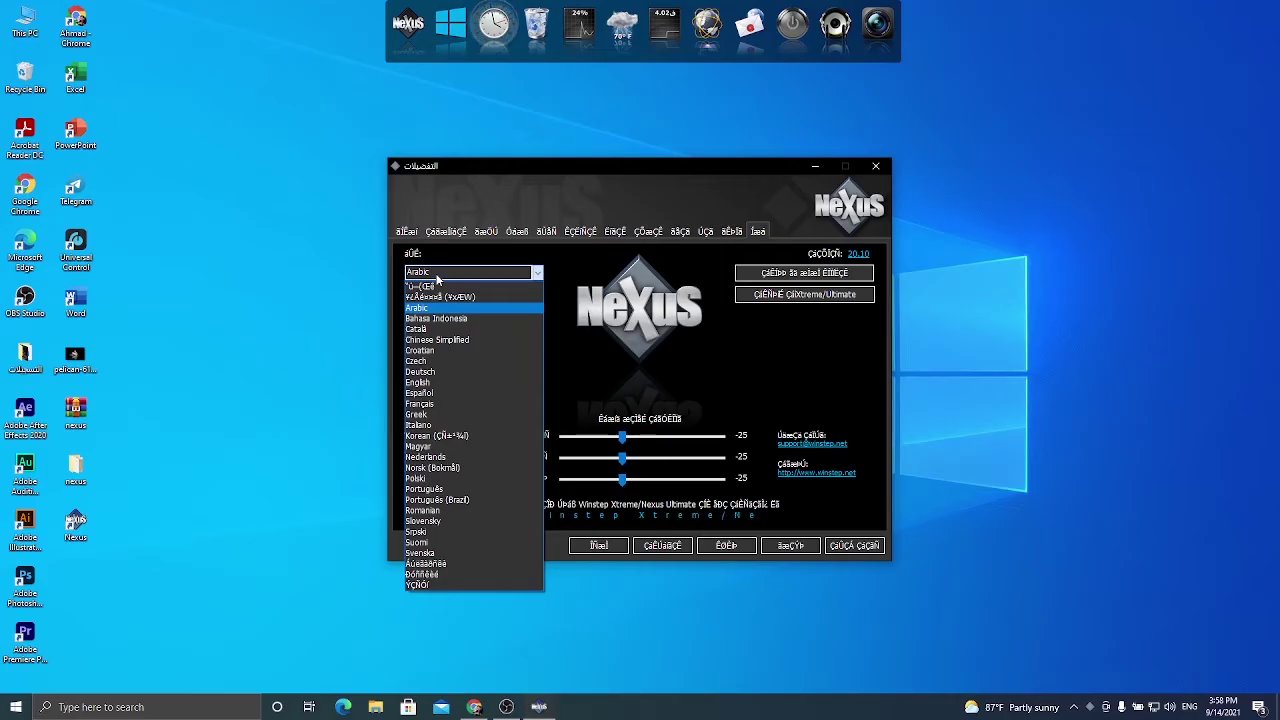
{"action": "left_click", "coordinate": [420, 382]}
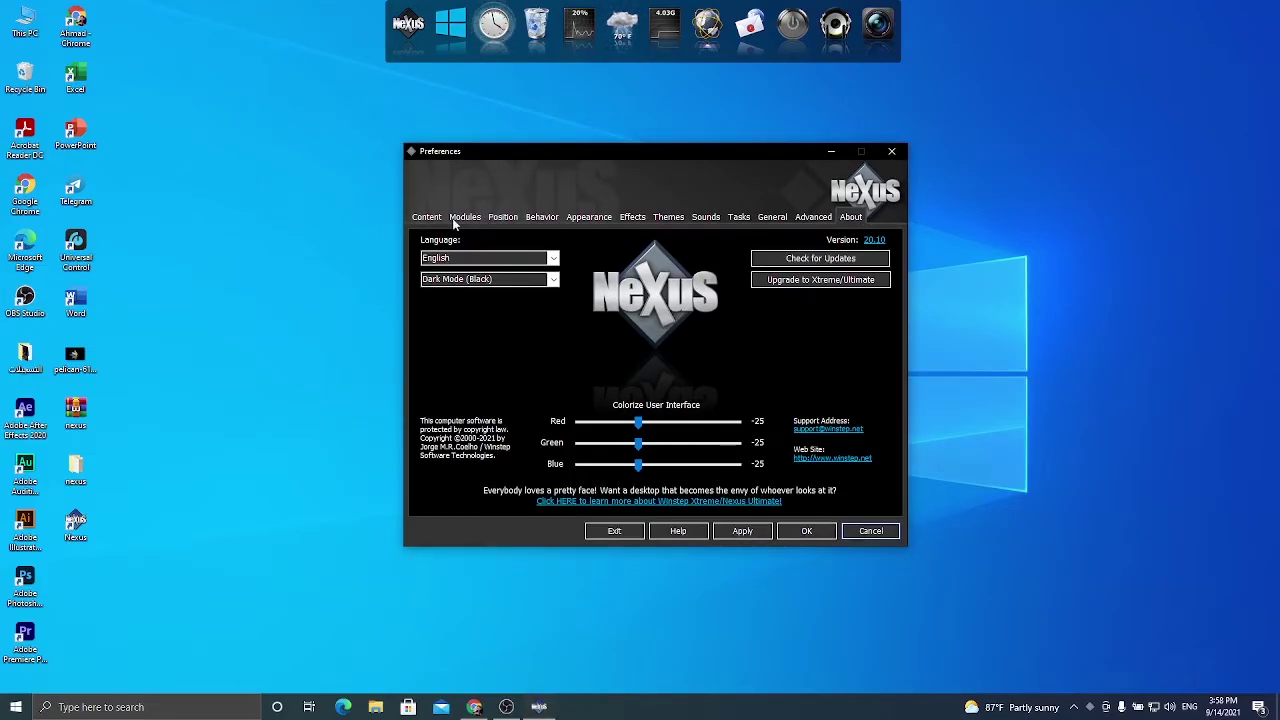
Attach the dock to the Bottom screen edge in the position settings and apply the change.
{"action": "left_click", "coordinate": [460, 219]}
{"action": "left_click", "coordinate": [501, 219]}
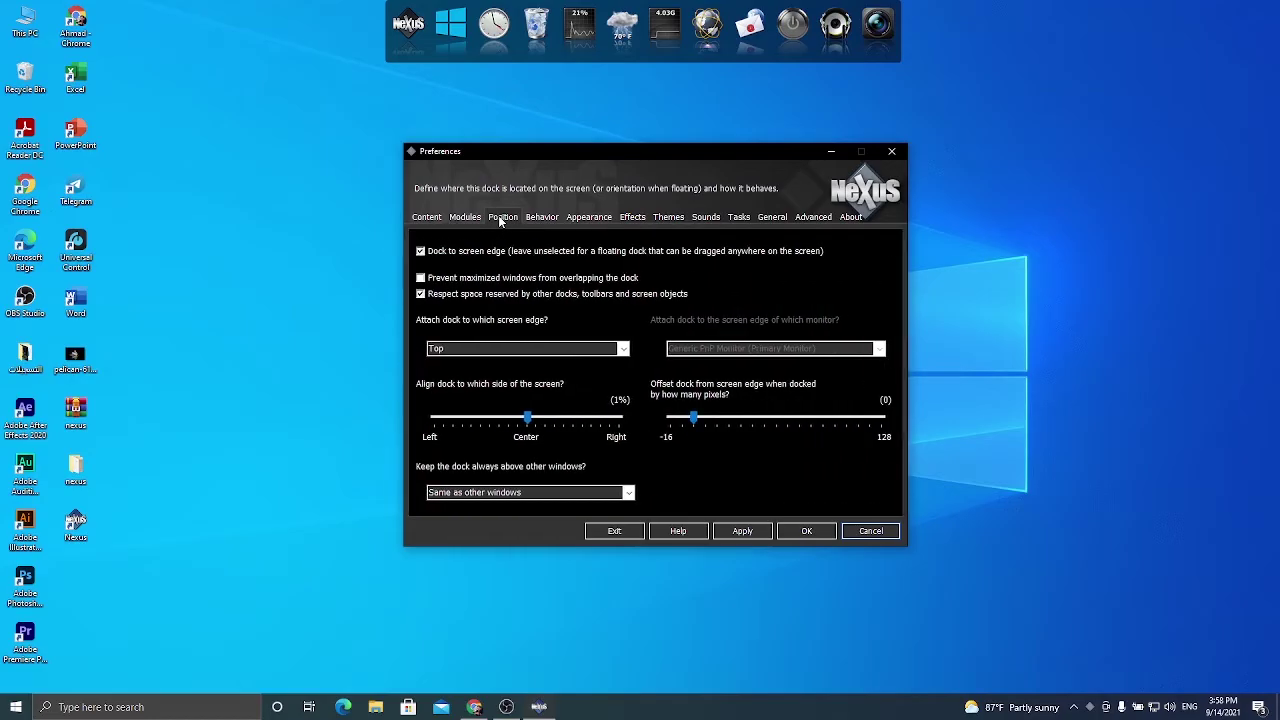
{"action": "left_click", "coordinate": [483, 348]}
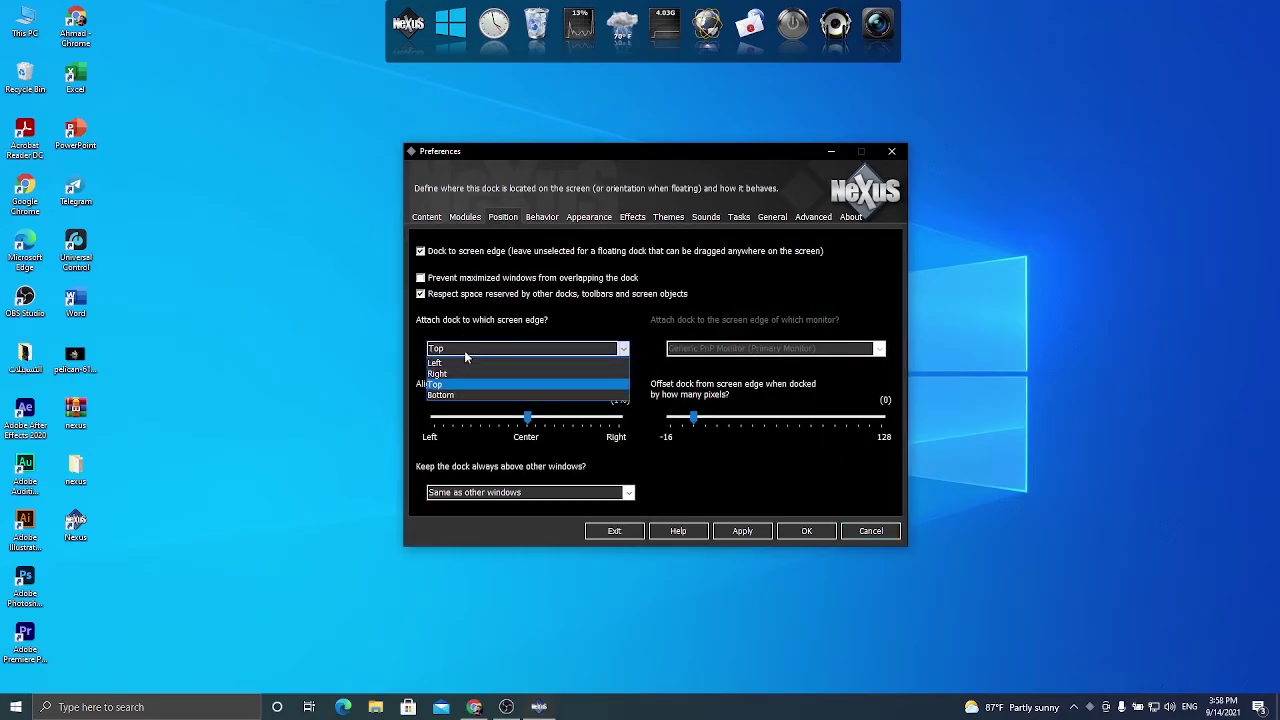
{"action": "left_click", "coordinate": [439, 395]}
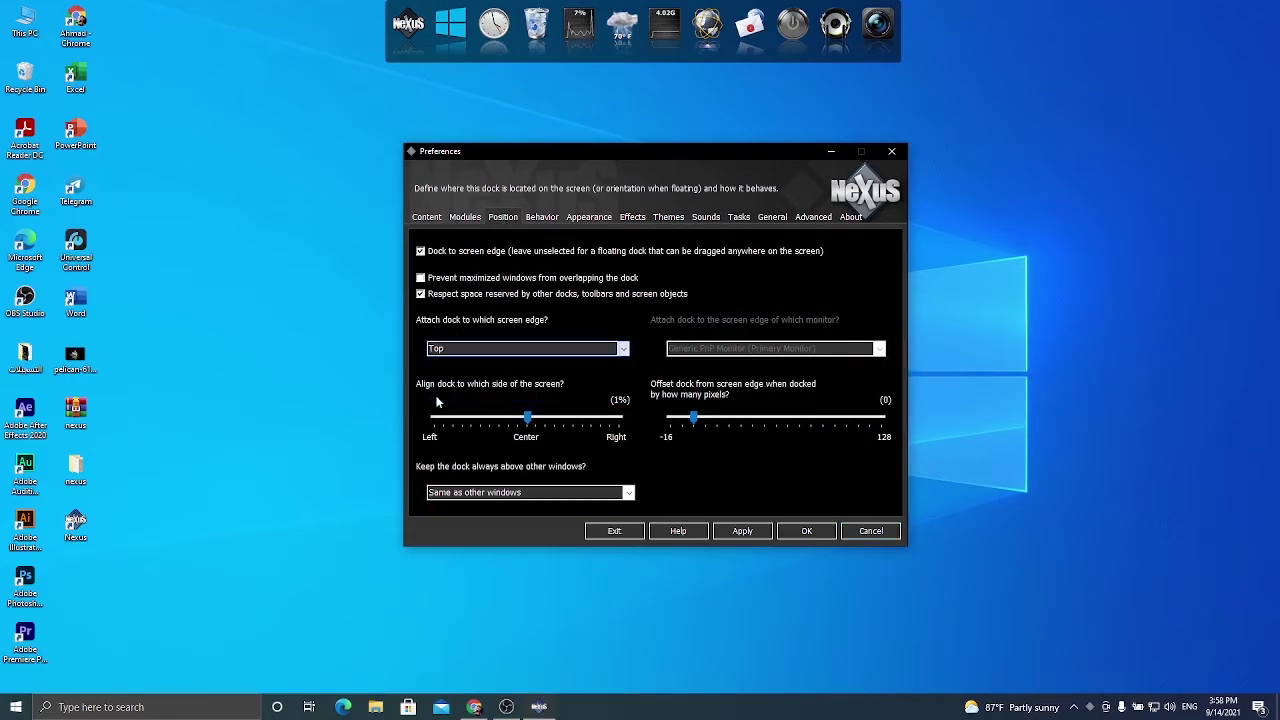
{"action": "left_click", "coordinate": [743, 531]}
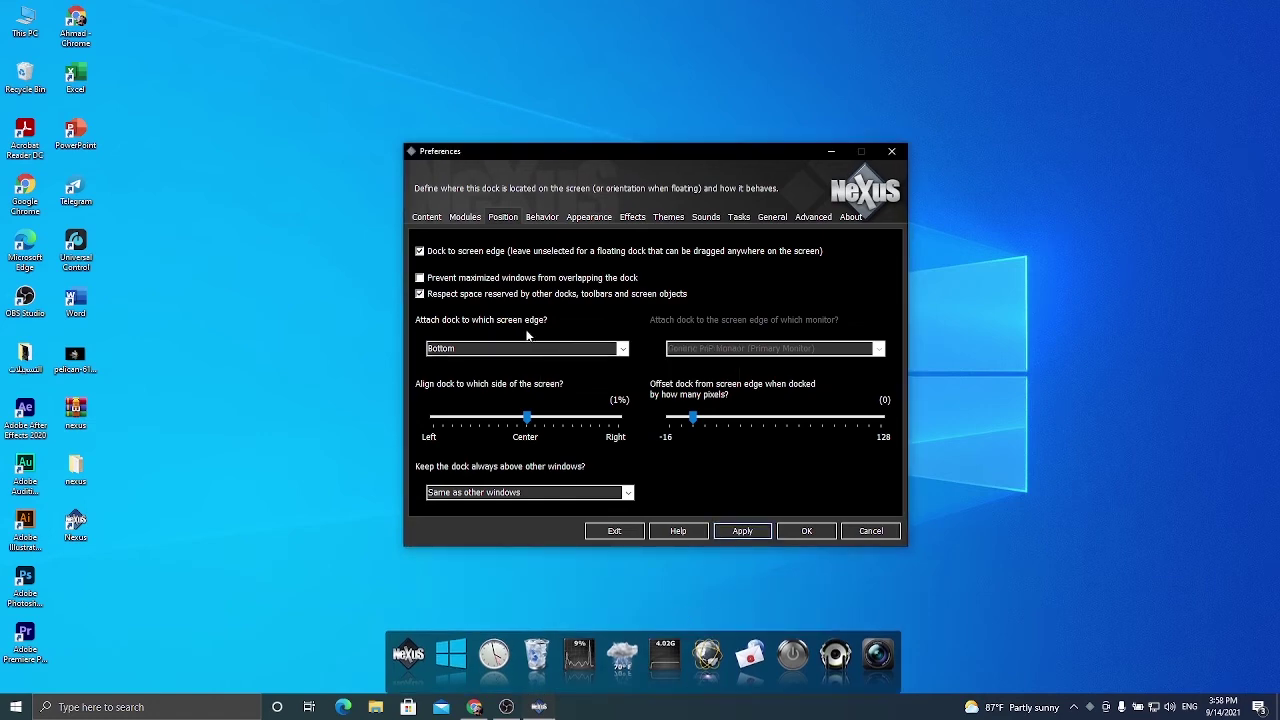
Reduce the dock icon size to 32 pixels in the appearance settings and apply it.
{"action": "left_click", "coordinate": [542, 220]}
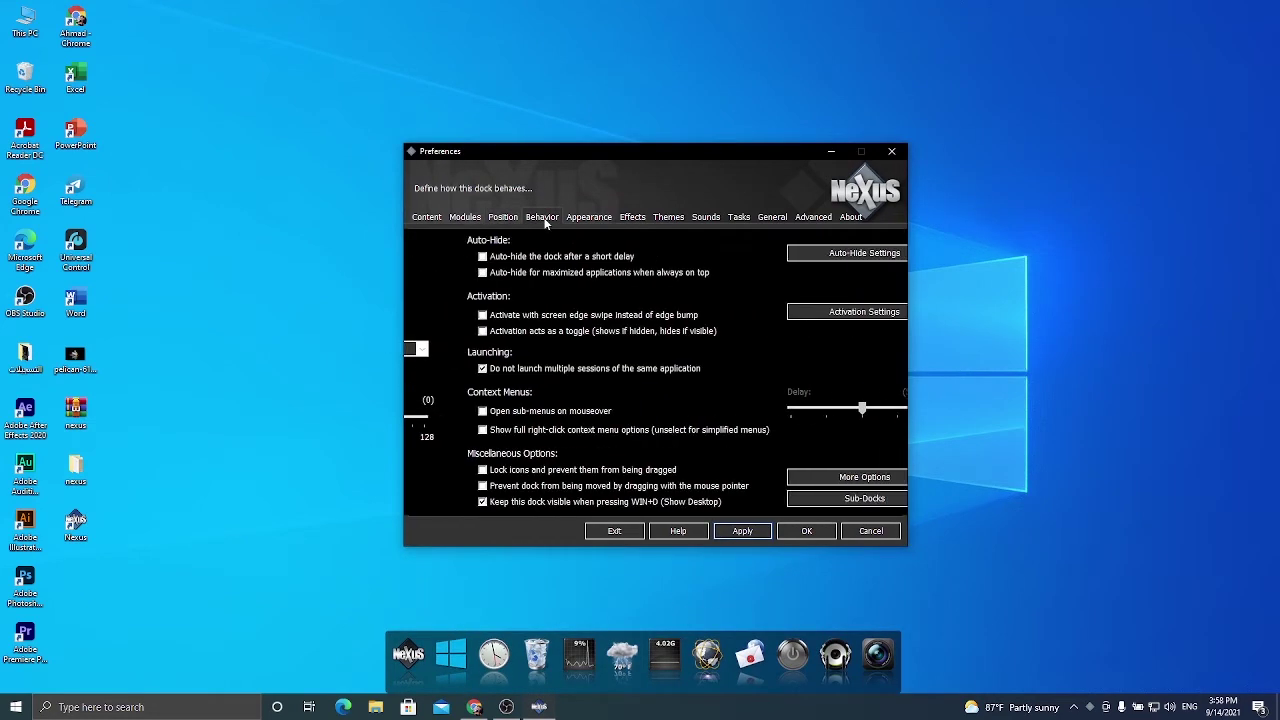
{"action": "left_click", "coordinate": [592, 221]}
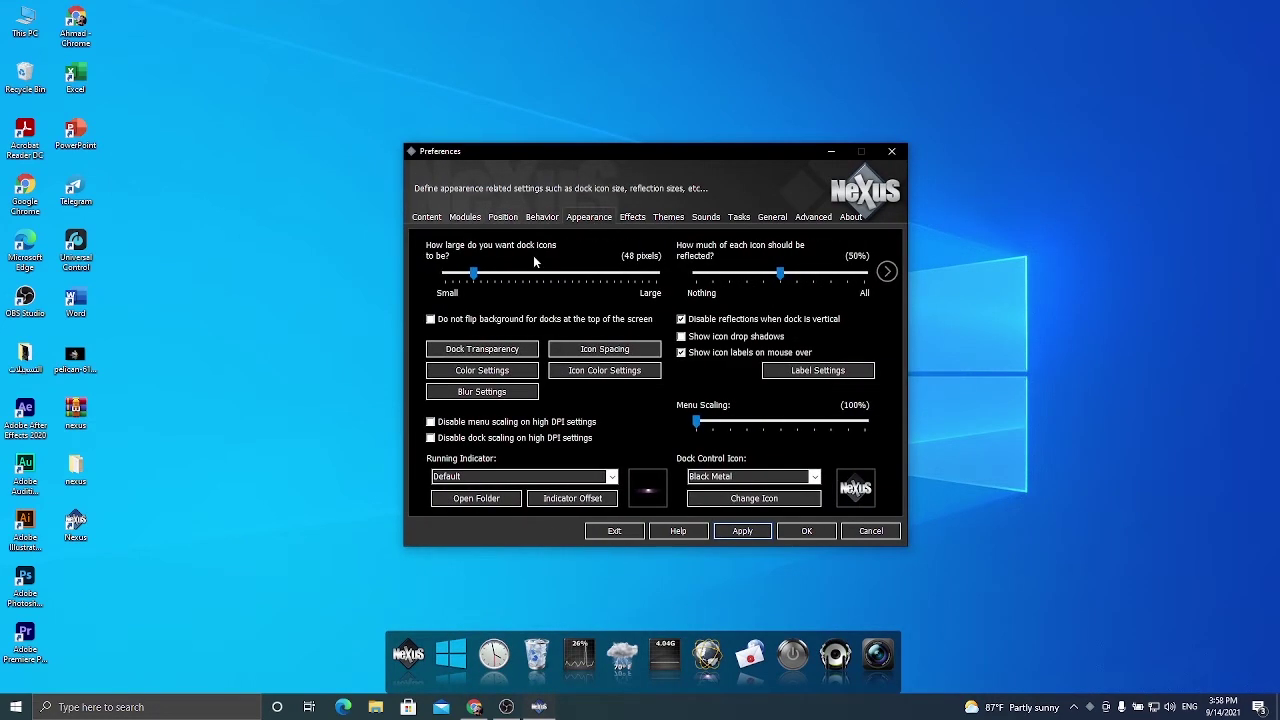
{"action": "left_click_drag", "start_coordinate": [476, 279], "coordinate": [459, 279]}
{"action": "left_click", "coordinate": [743, 531]}
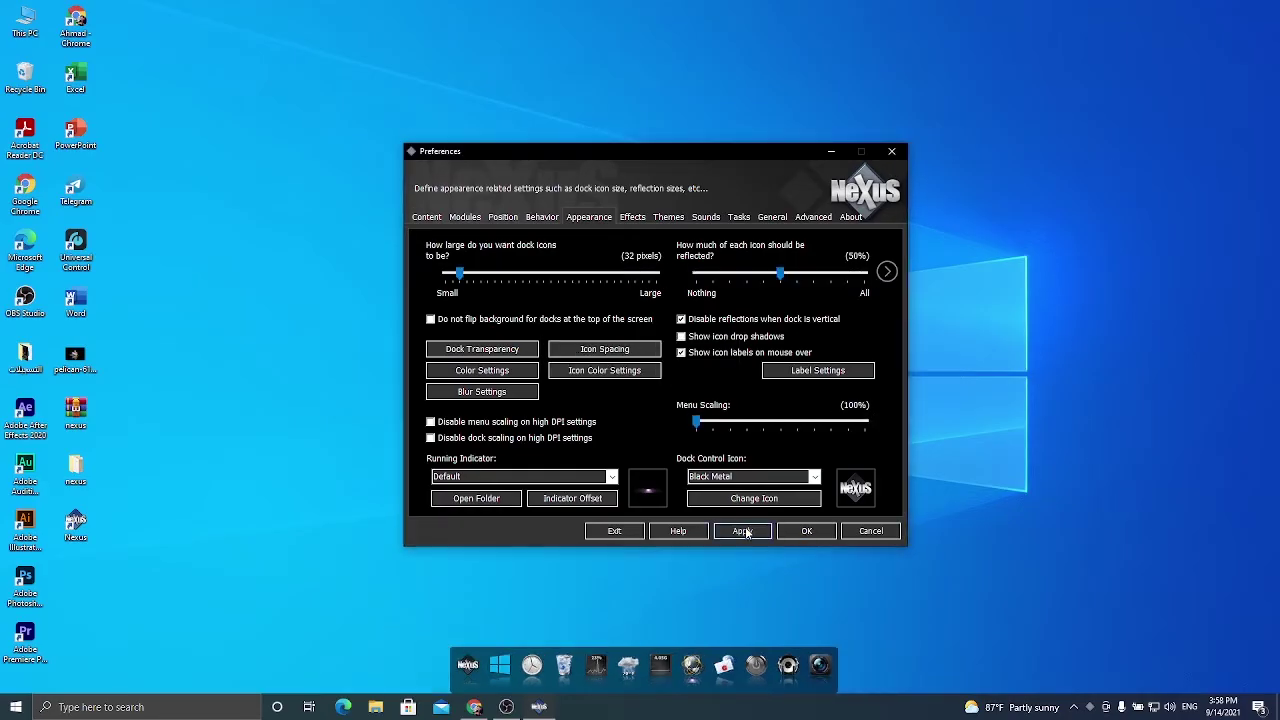
Preview several K-TEK themes for the dock, choose K-TEK4D5 and apply it.
{"action": "left_click", "coordinate": [665, 217]}
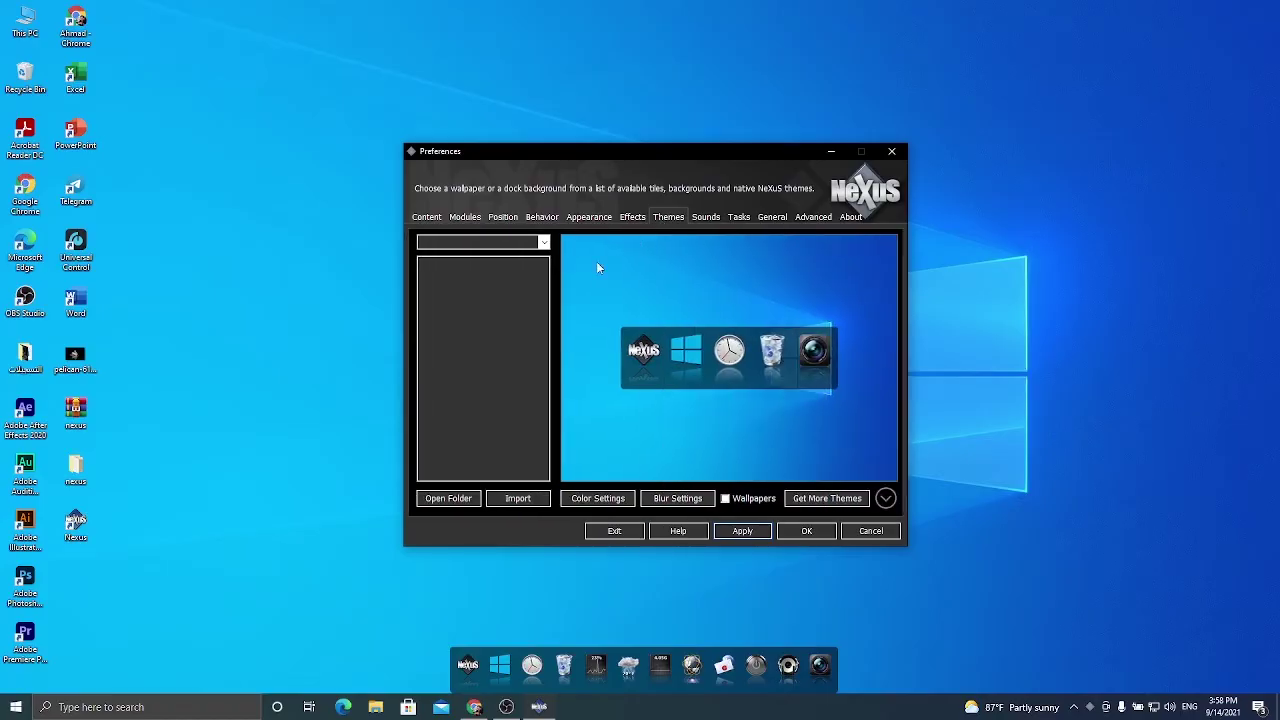
{"action": "left_click", "coordinate": [445, 273]}
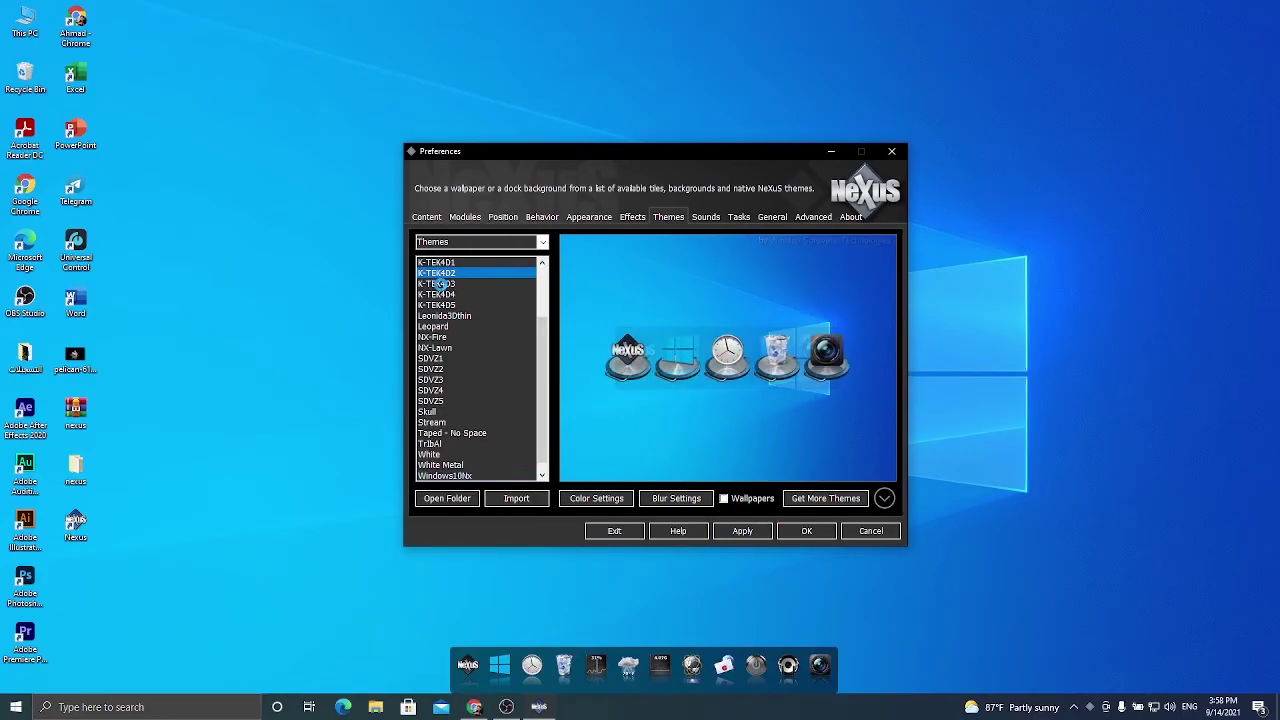
{"action": "left_click", "coordinate": [440, 284]}
{"action": "left_click", "coordinate": [444, 295]}
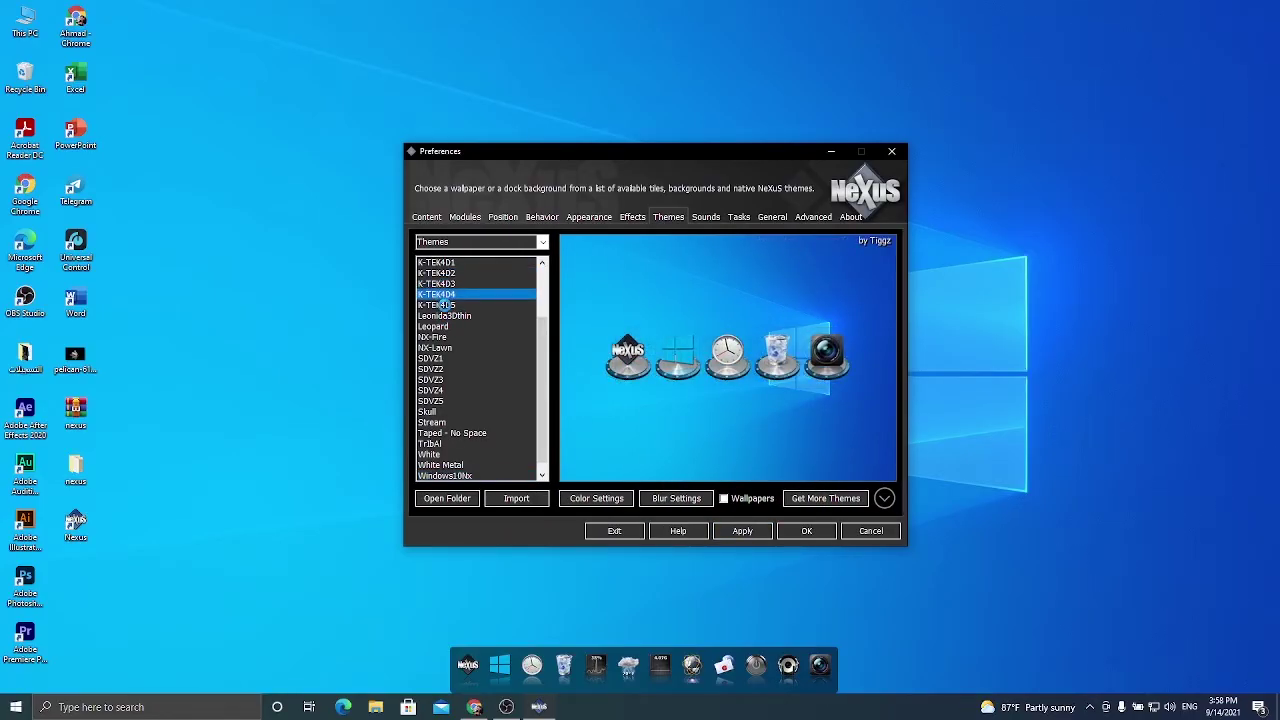
{"action": "left_click", "coordinate": [447, 306]}
{"action": "scroll", "coordinate": [470, 330], "scroll_direction": "up", "scroll_amount": 2}
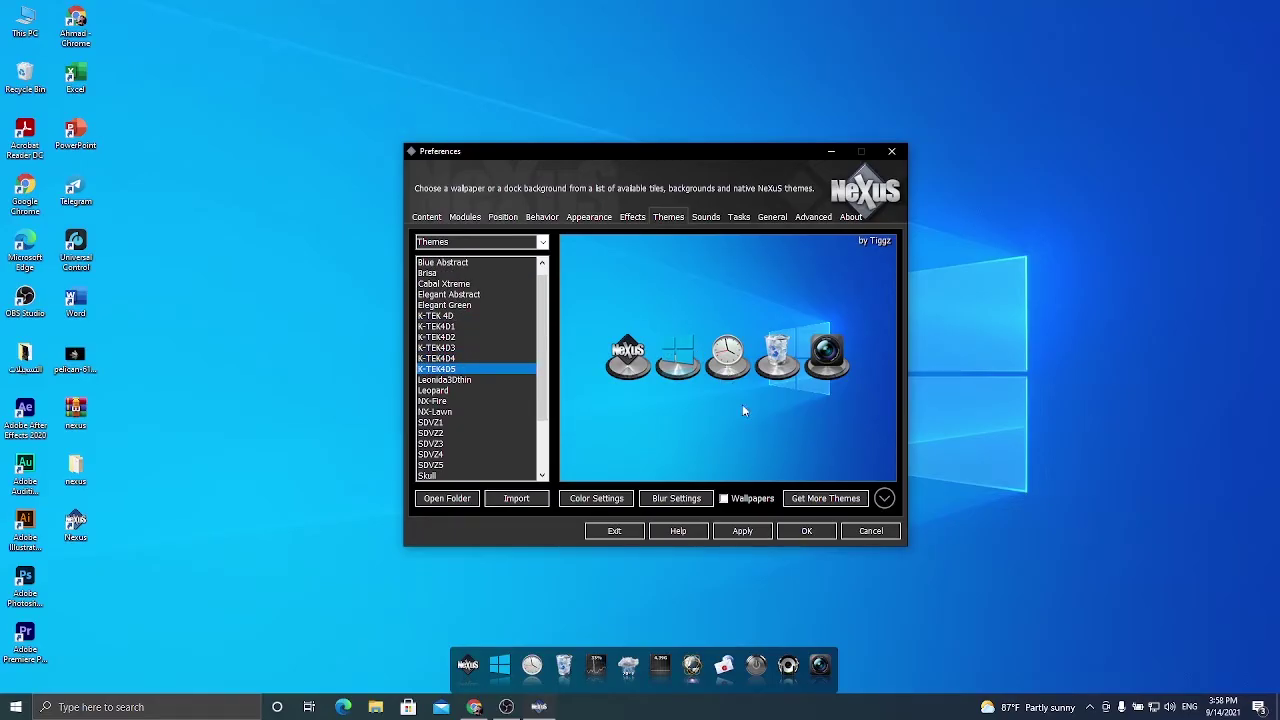
{"action": "left_click", "coordinate": [745, 531]}
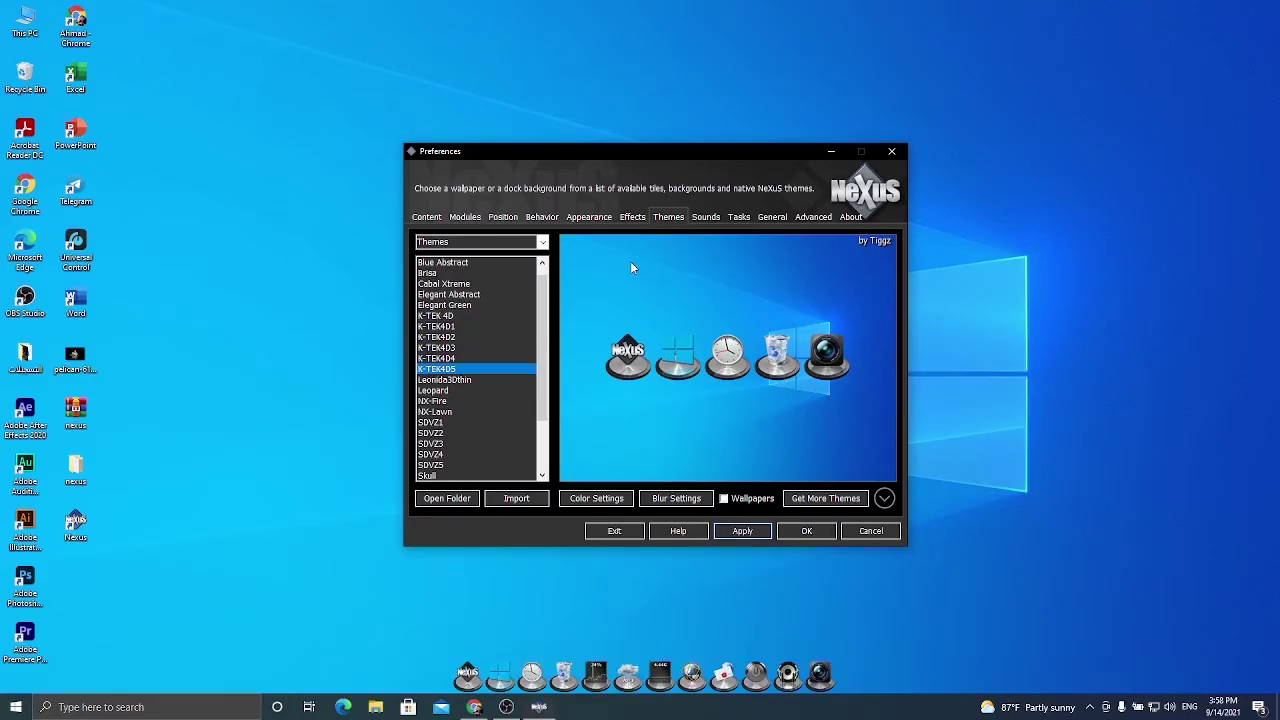
Set the dock's mouseover effect to AfterGlow, launch effect to Fade In and attention effect to Heal, then apply and close the preferences.
{"action": "left_click", "coordinate": [631, 217]}
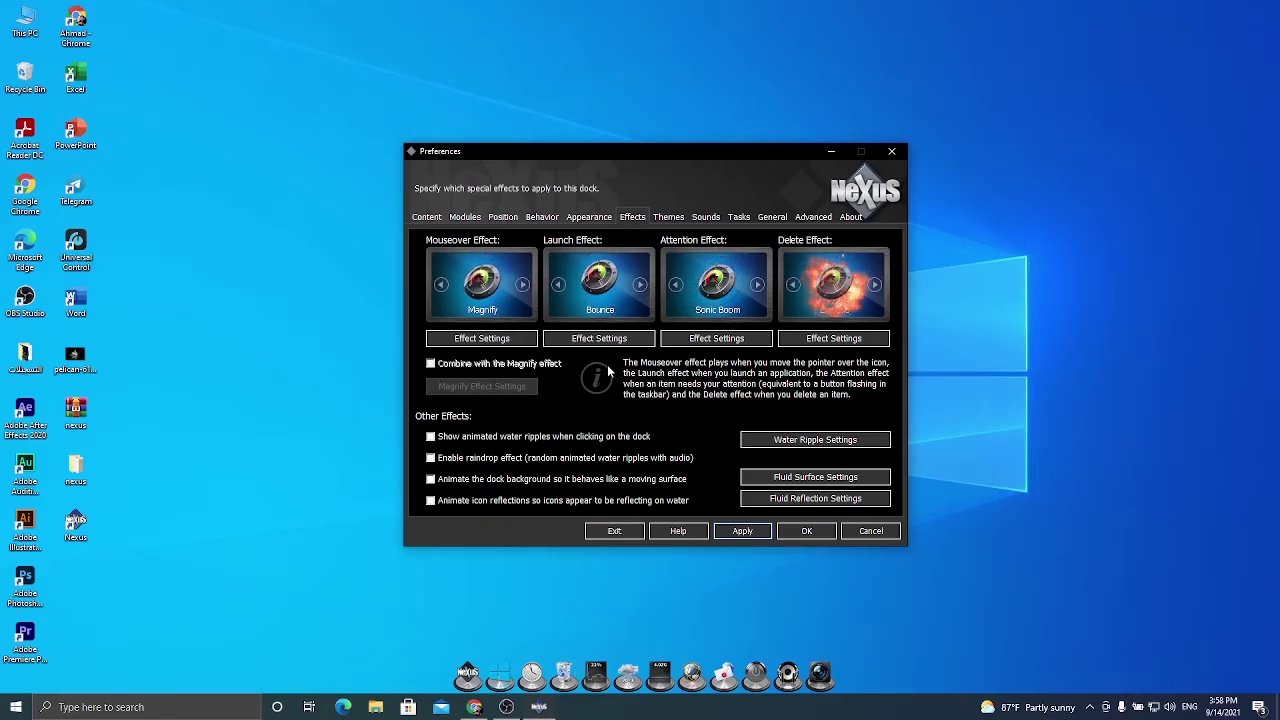
{"action": "left_click", "coordinate": [522, 285]}
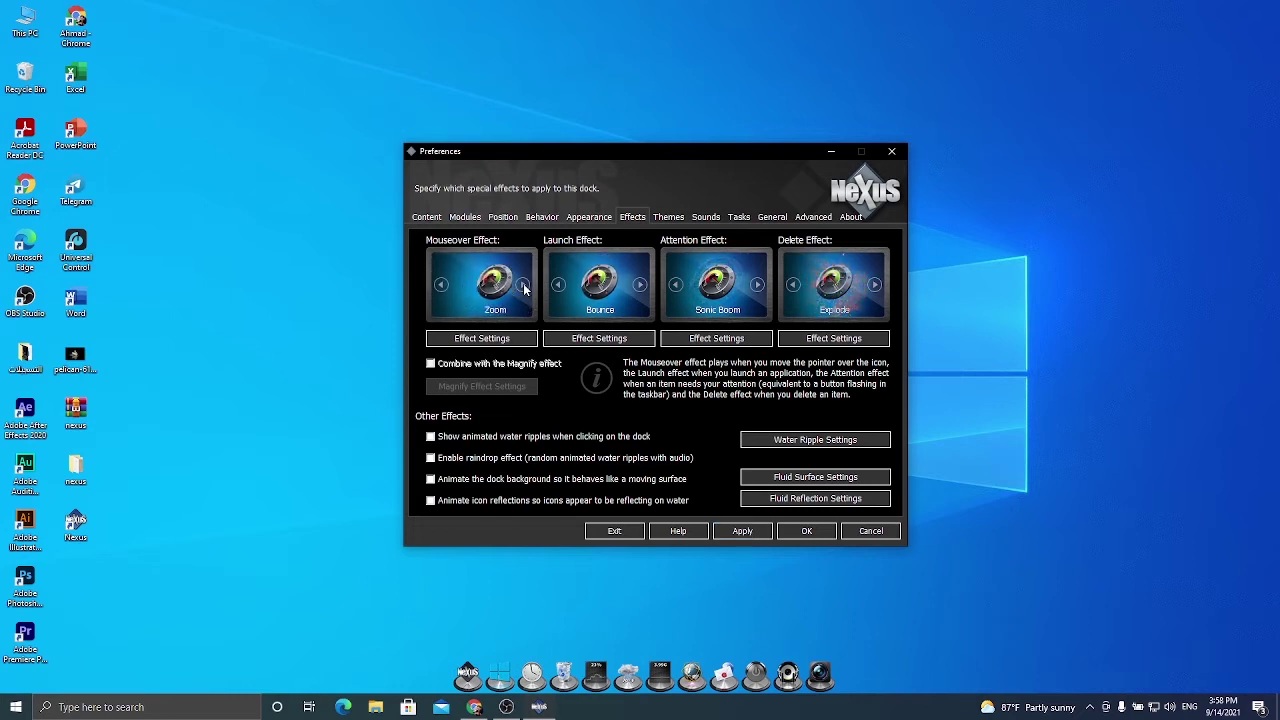
{"action": "left_click", "coordinate": [522, 285]}
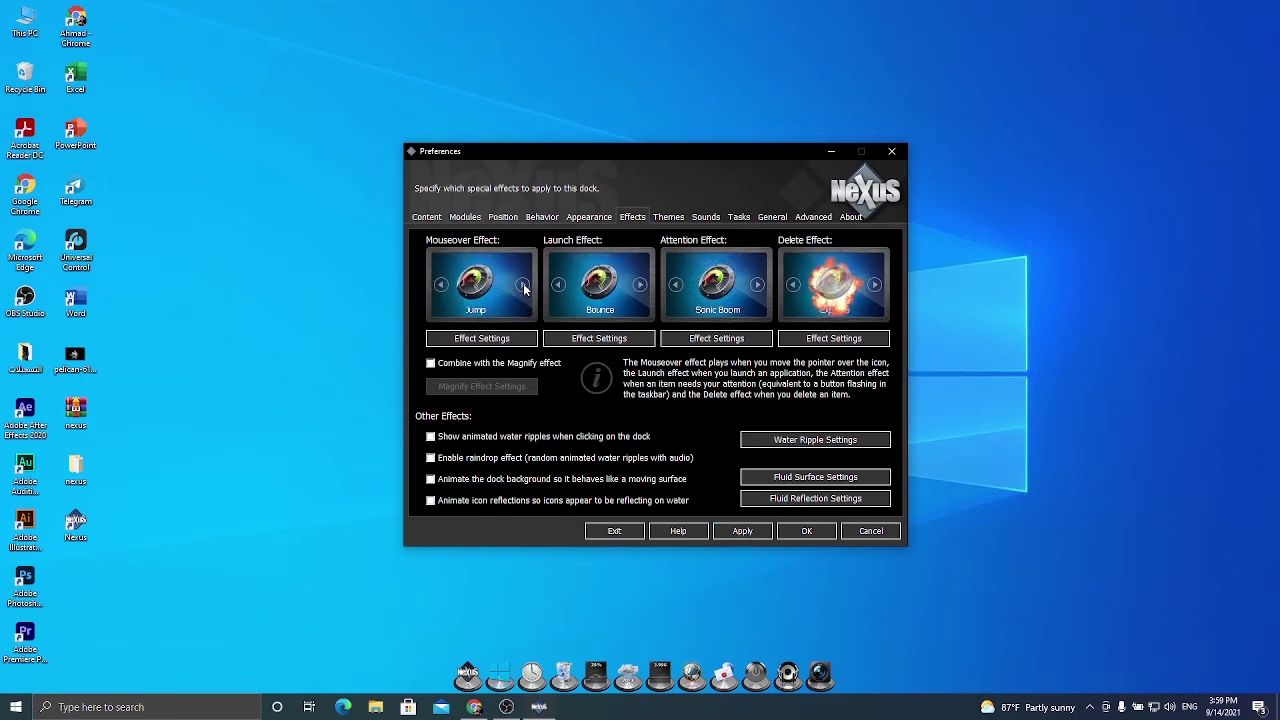
{"action": "left_click", "coordinate": [522, 285]}
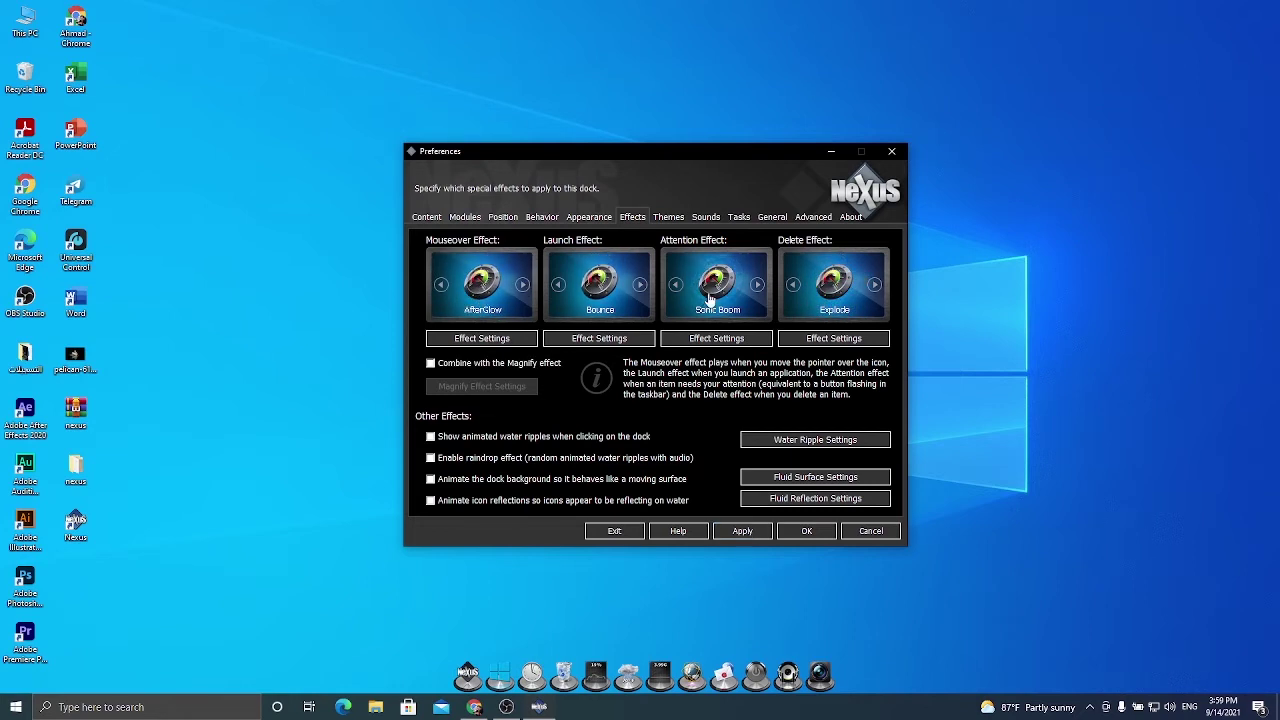
{"action": "left_click", "coordinate": [640, 285]}
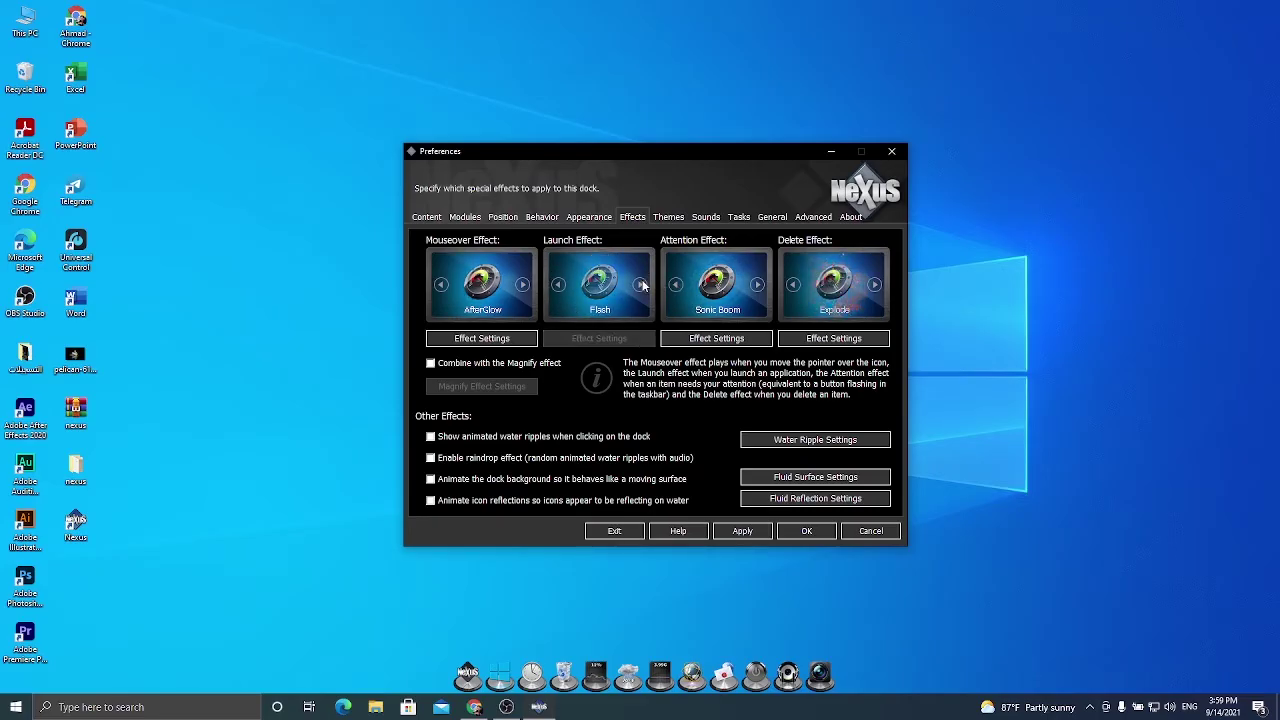
{"action": "left_click", "coordinate": [641, 285]}
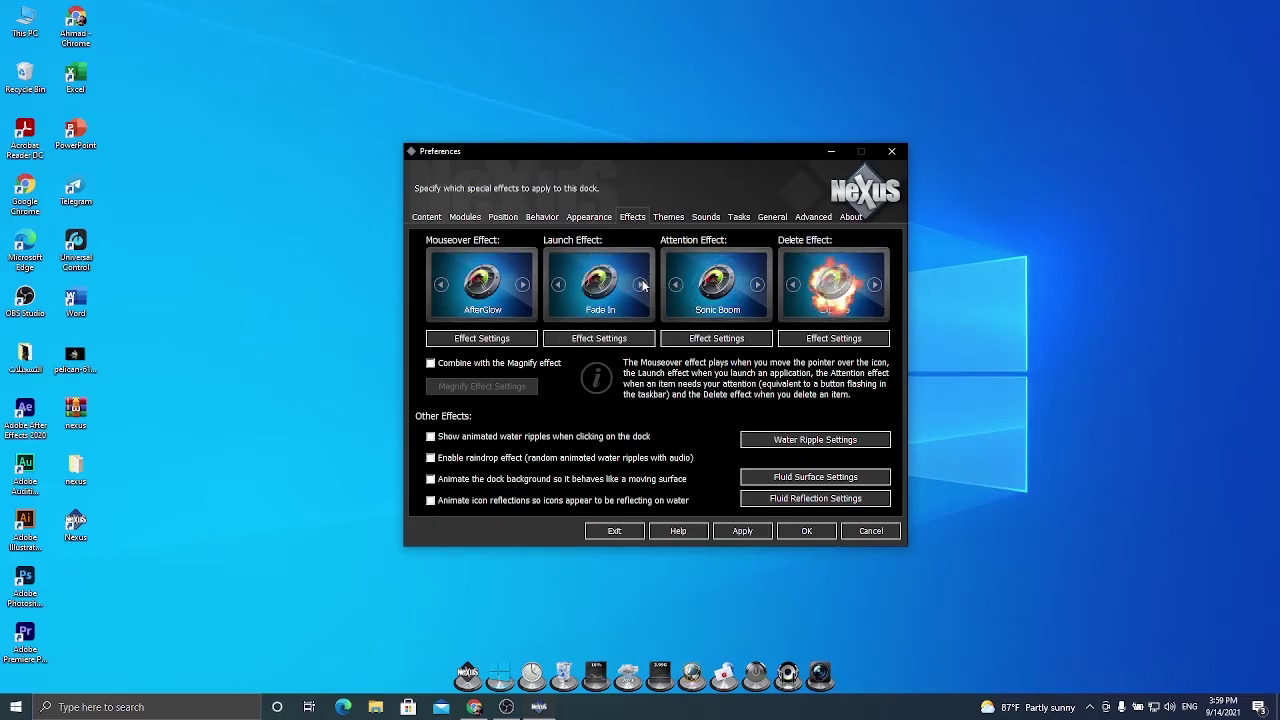
{"action": "left_click", "coordinate": [757, 285]}
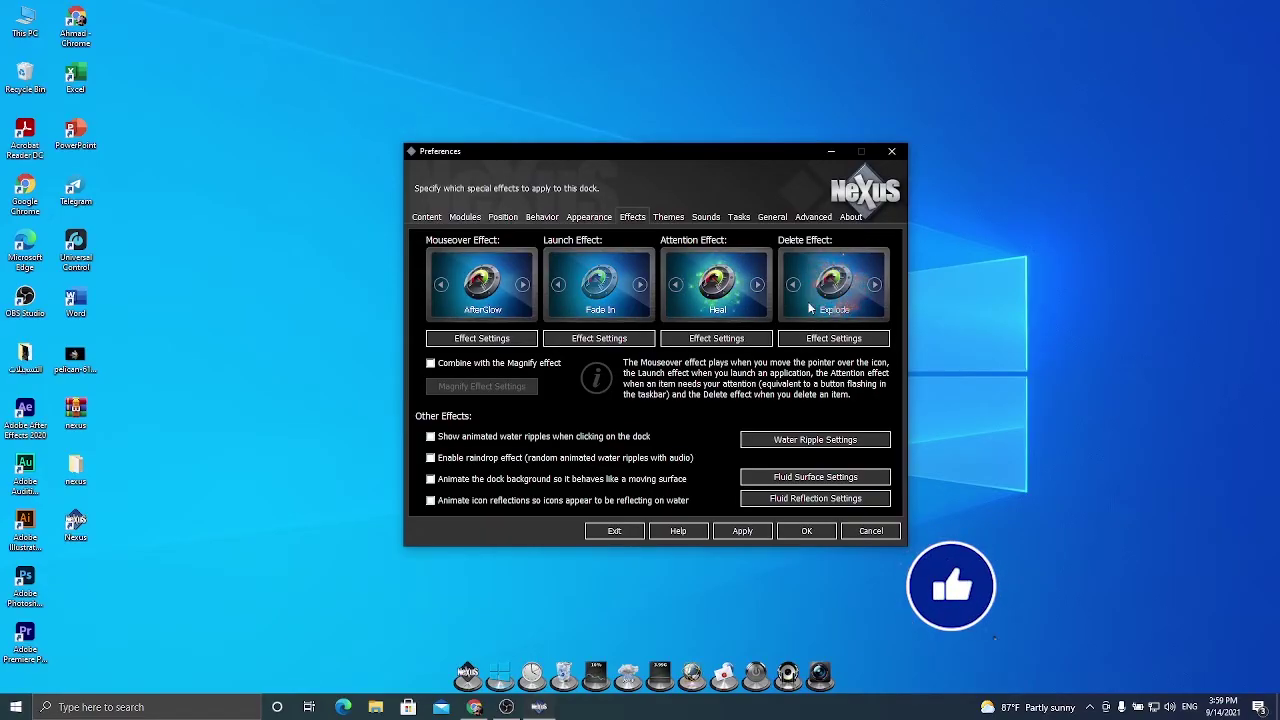
{"action": "left_click", "coordinate": [738, 532]}
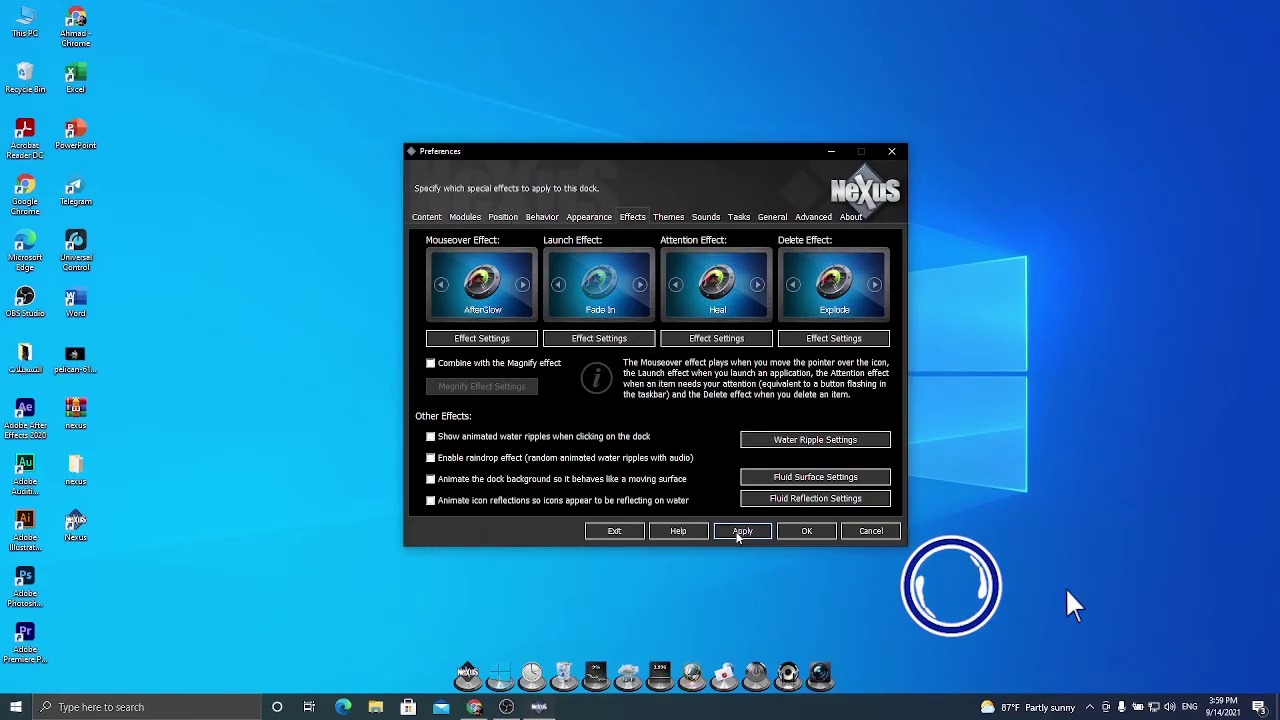
{"action": "left_click", "coordinate": [806, 531]}
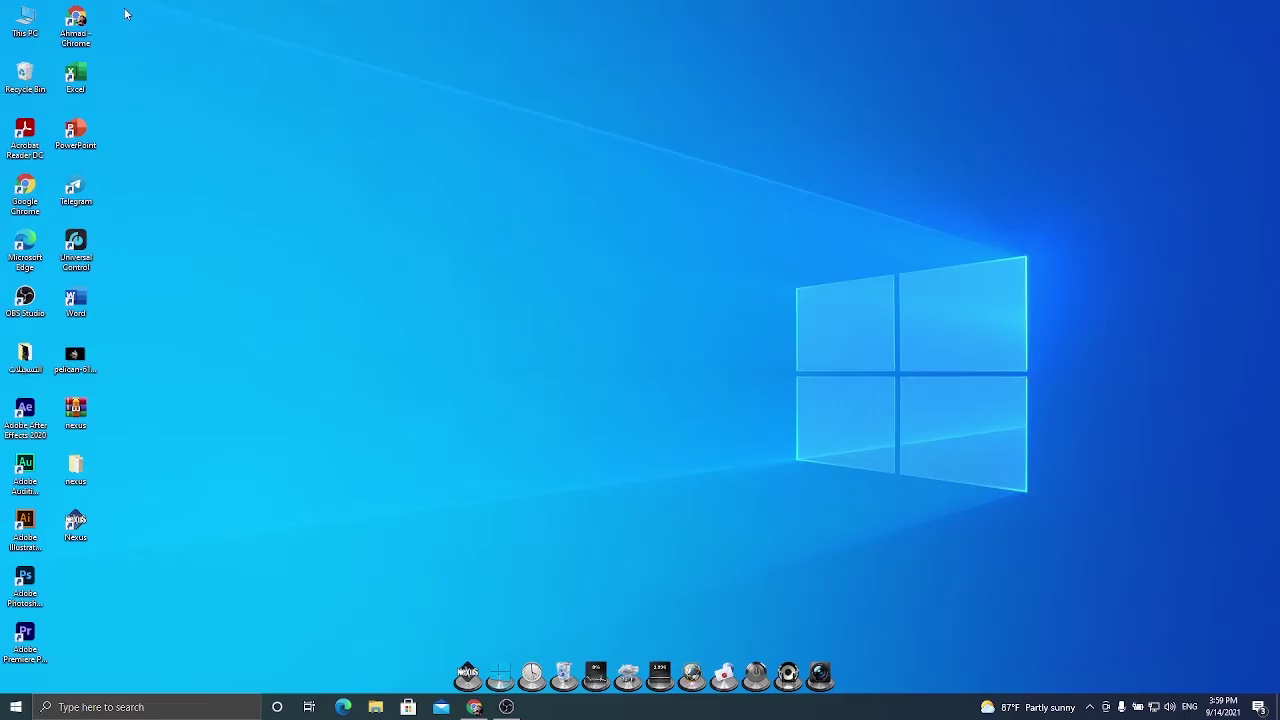
Add the desktop shortcuts from This PC through Word to the Nexus dock as a group and clear the selection.
{"action": "left_click_drag", "start_coordinate": [125, 14], "coordinate": [60, 625]}
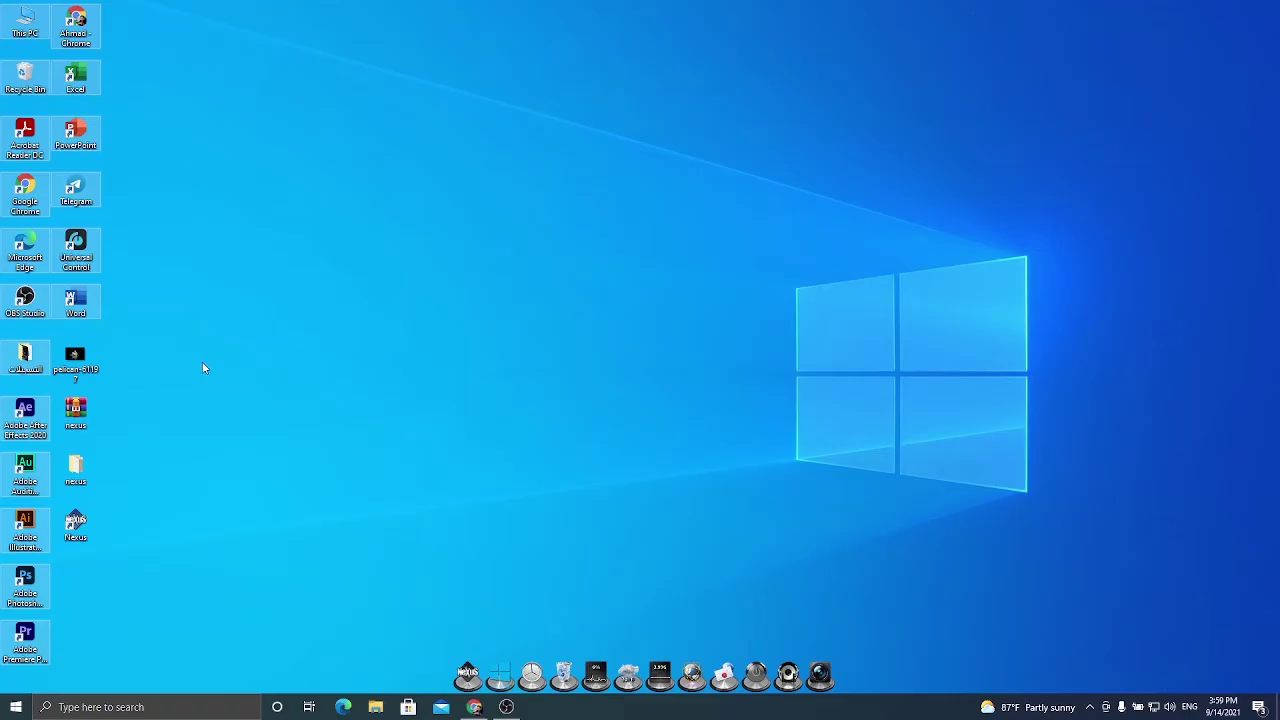
{"action": "left_click_drag", "start_coordinate": [72, 303], "coordinate": [842, 686]}
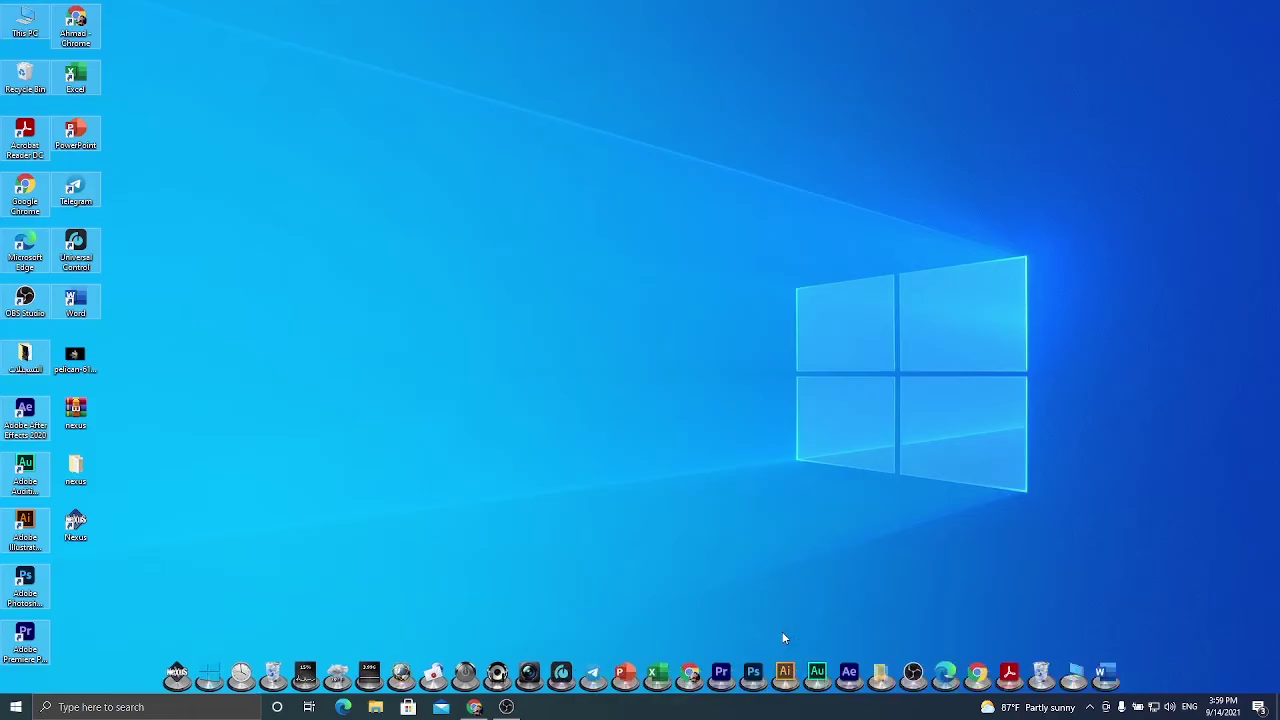
{"action": "left_click", "coordinate": [360, 331]}
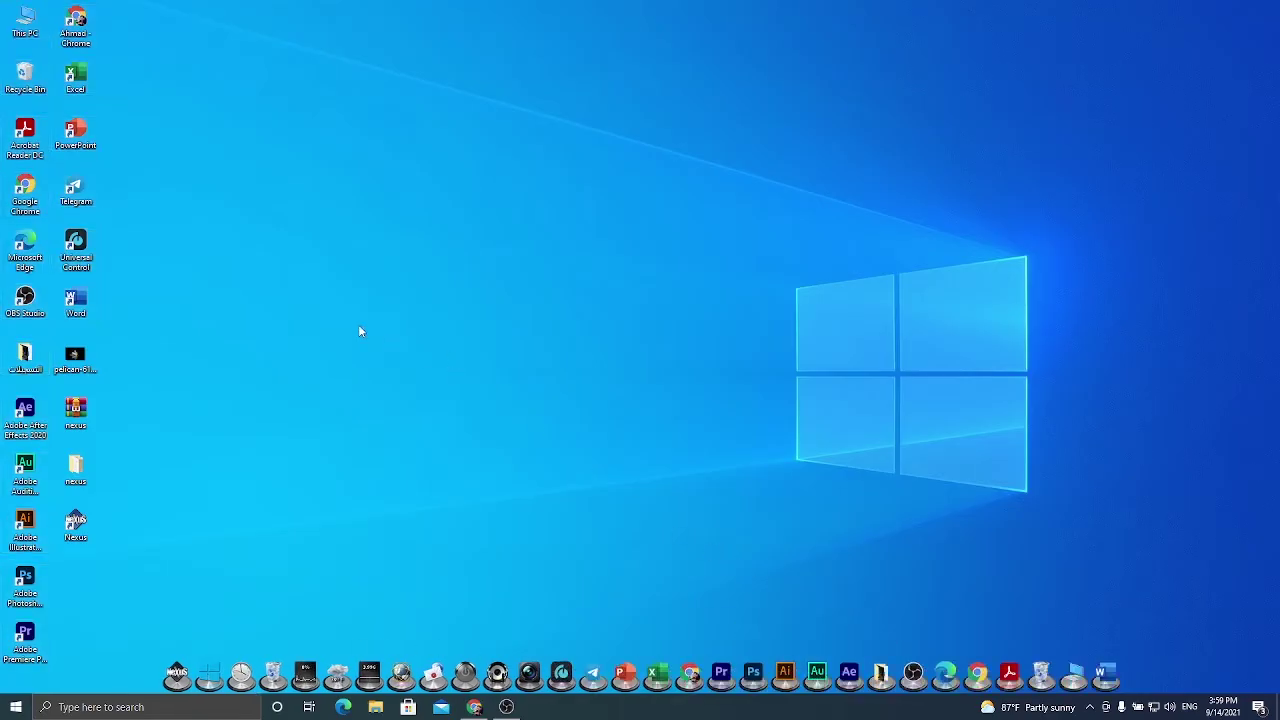
Set the pelican image on the desktop as the desktop background and hide all desktop icons.
{"action": "right_click", "coordinate": [88, 368]}
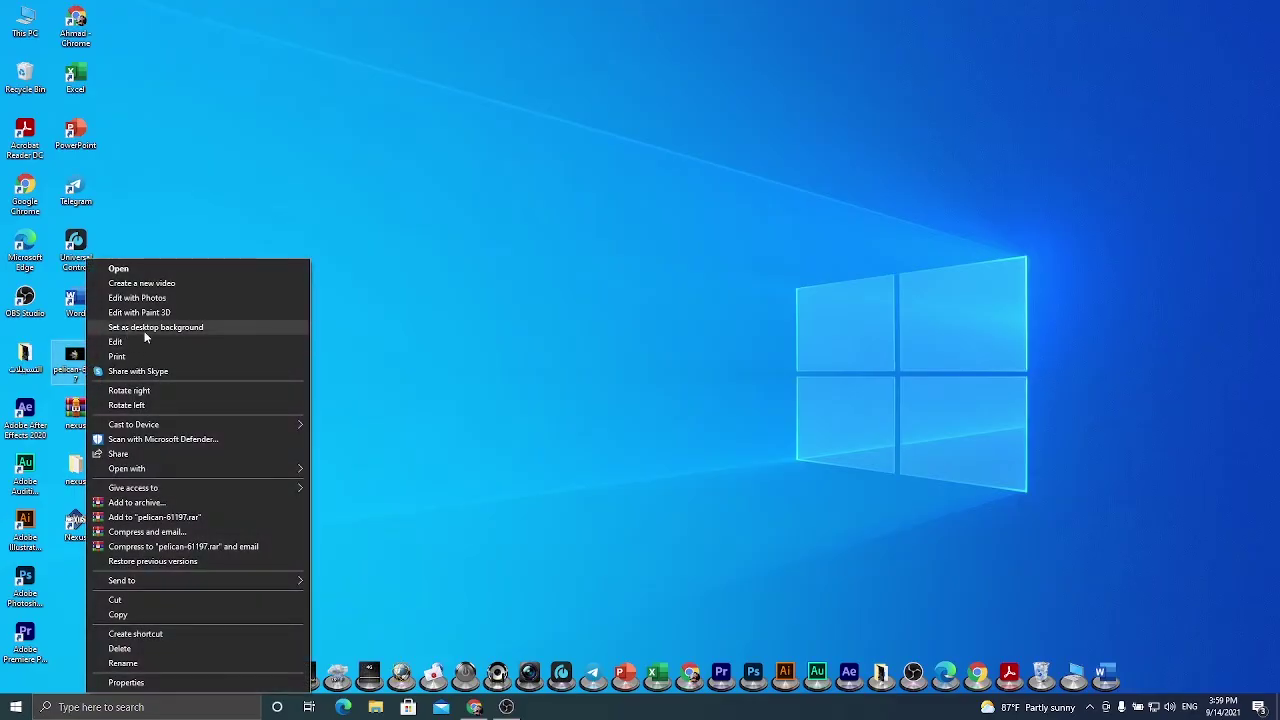
{"action": "left_click", "coordinate": [126, 330]}
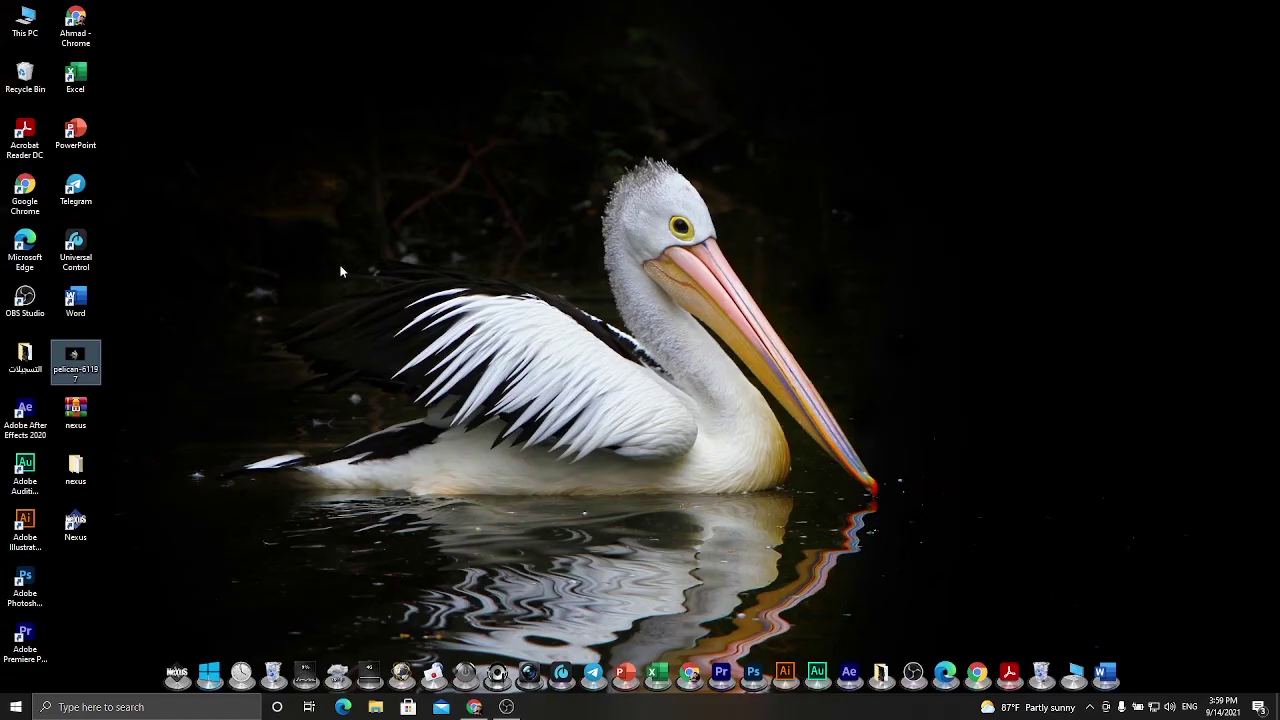
{"action": "right_click", "coordinate": [369, 268]}
{"action": "mouse_move", "coordinate": [387, 276]}
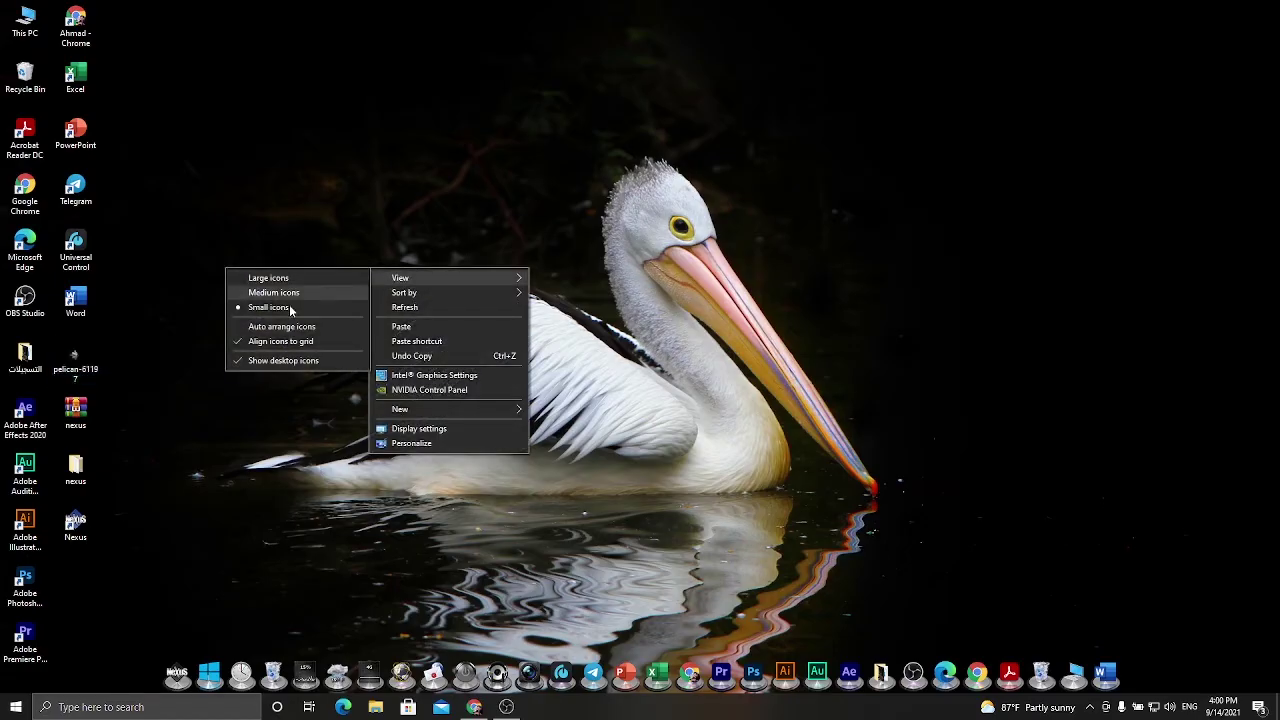
{"action": "left_click", "coordinate": [252, 362]}
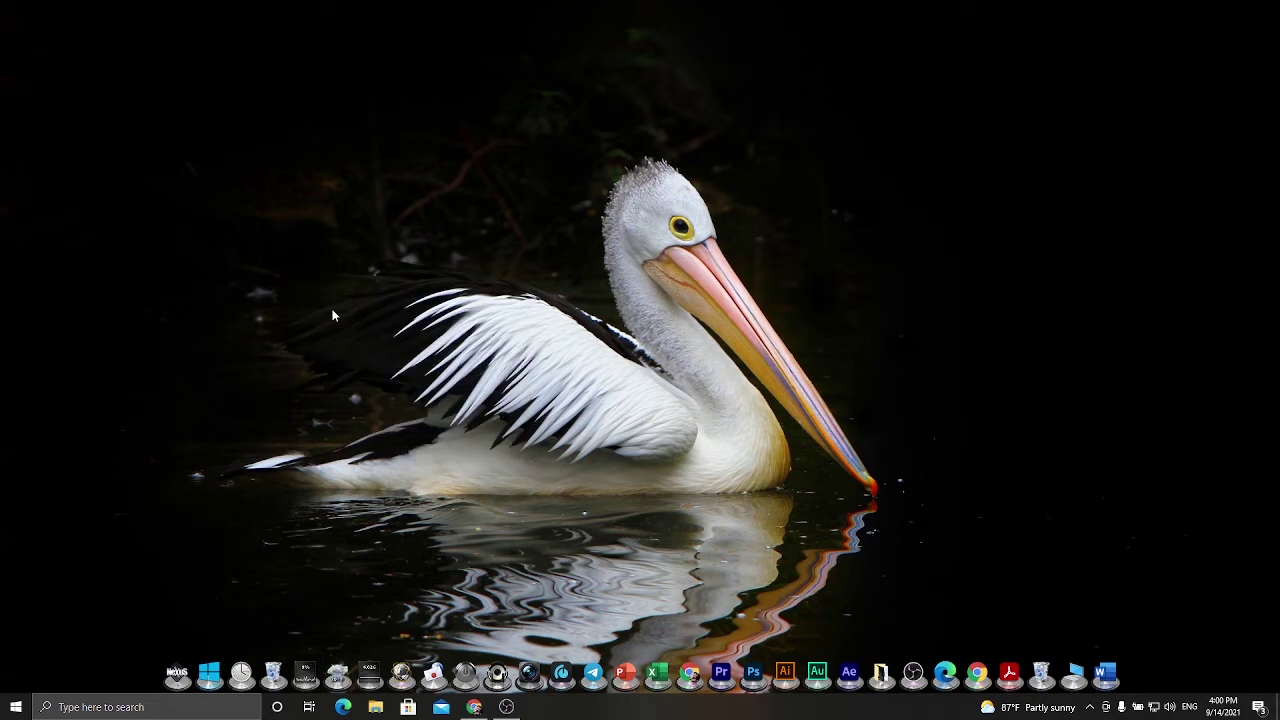
Turn on automatic hiding of the taskbar in desktop mode, close the settings and refresh the desktop.
{"action": "right_click", "coordinate": [656, 706]}
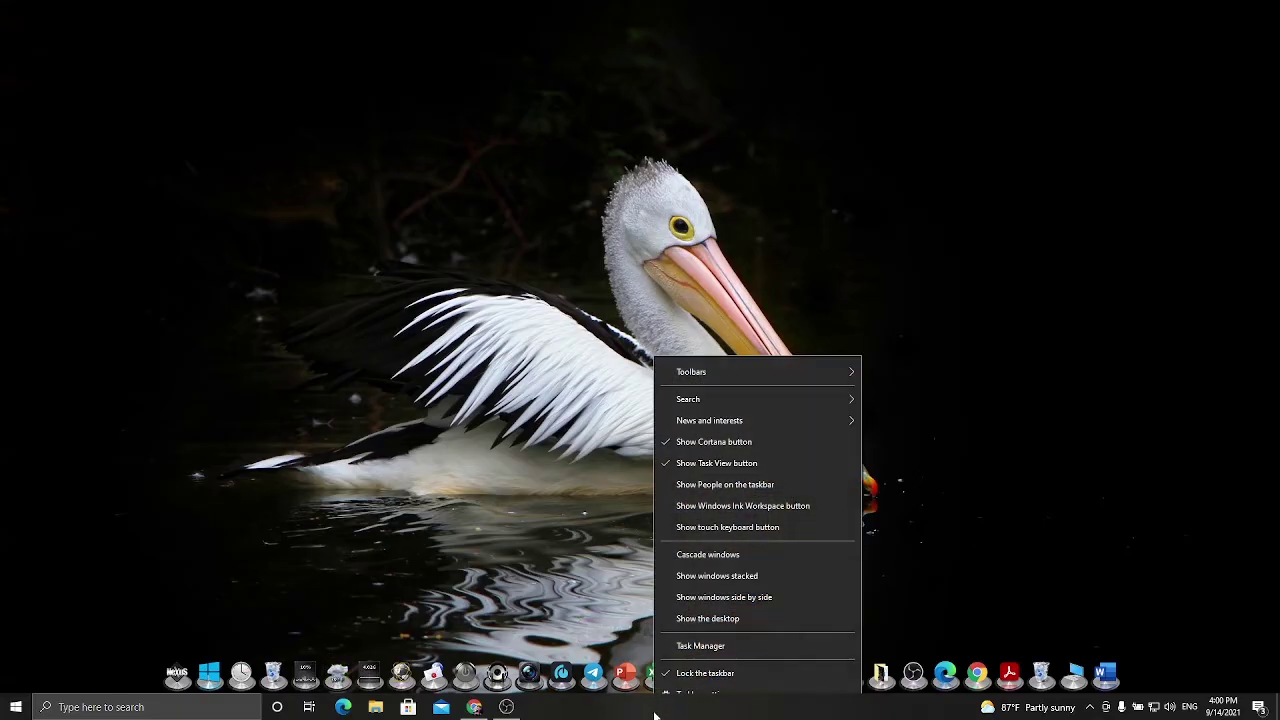
{"action": "left_click", "coordinate": [680, 694]}
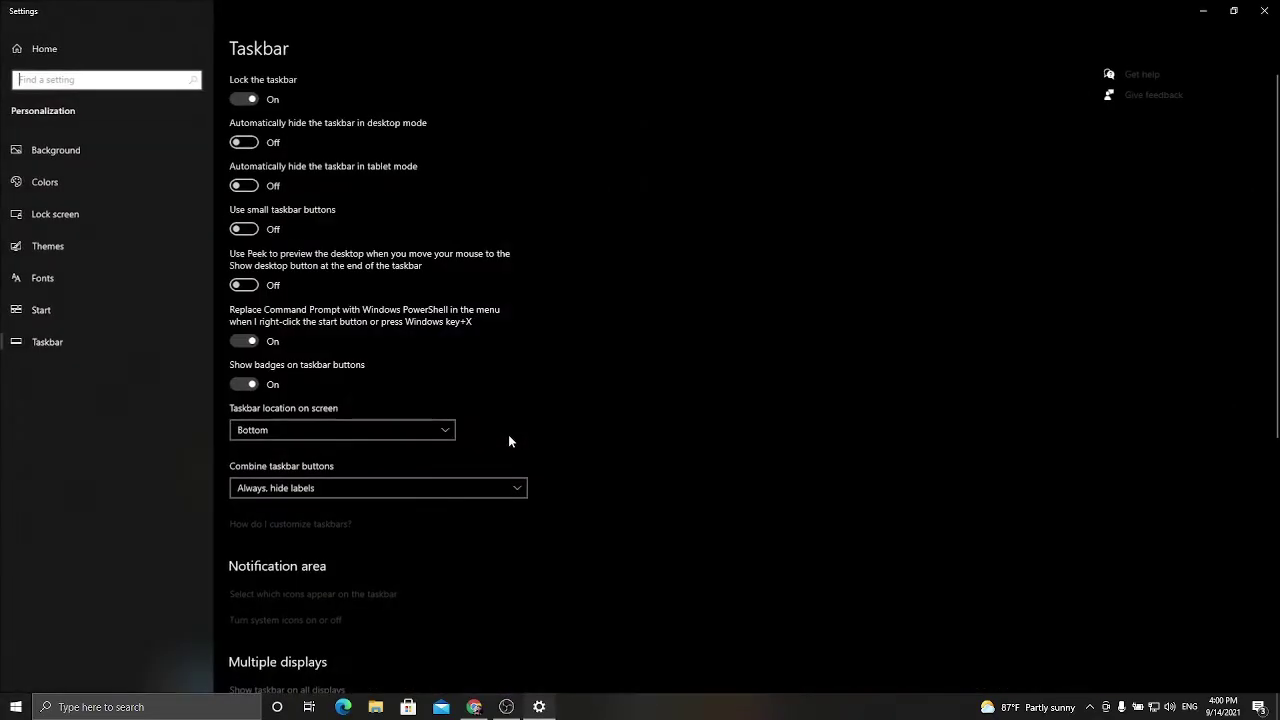
{"action": "left_click", "coordinate": [246, 143]}
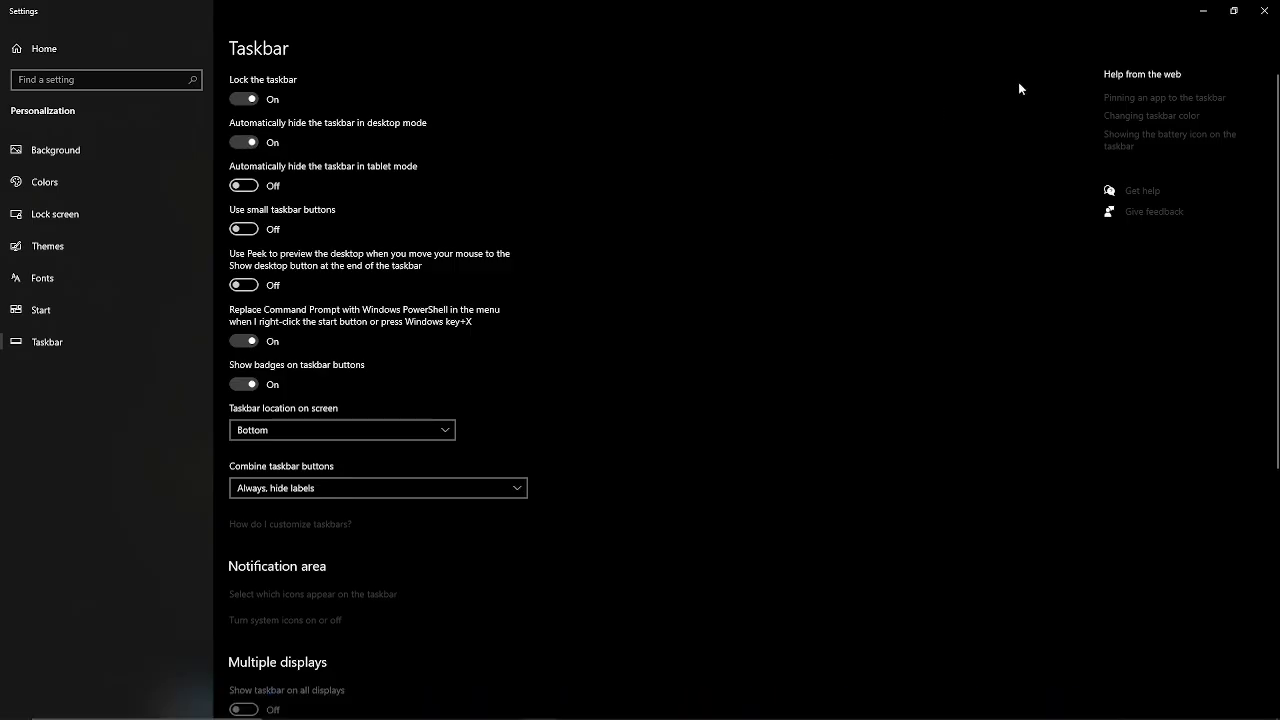
{"action": "left_click", "coordinate": [1265, 12]}
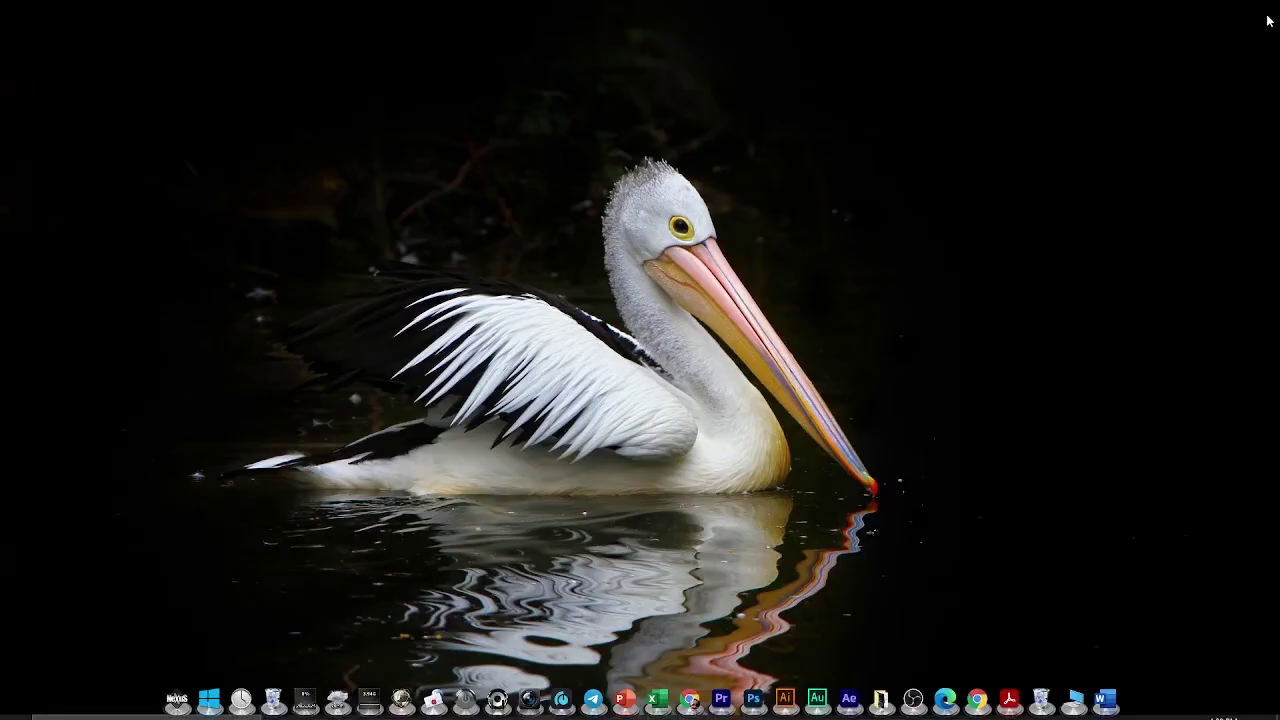
{"action": "right_click", "coordinate": [738, 236]}
{"action": "left_click", "coordinate": [776, 277]}
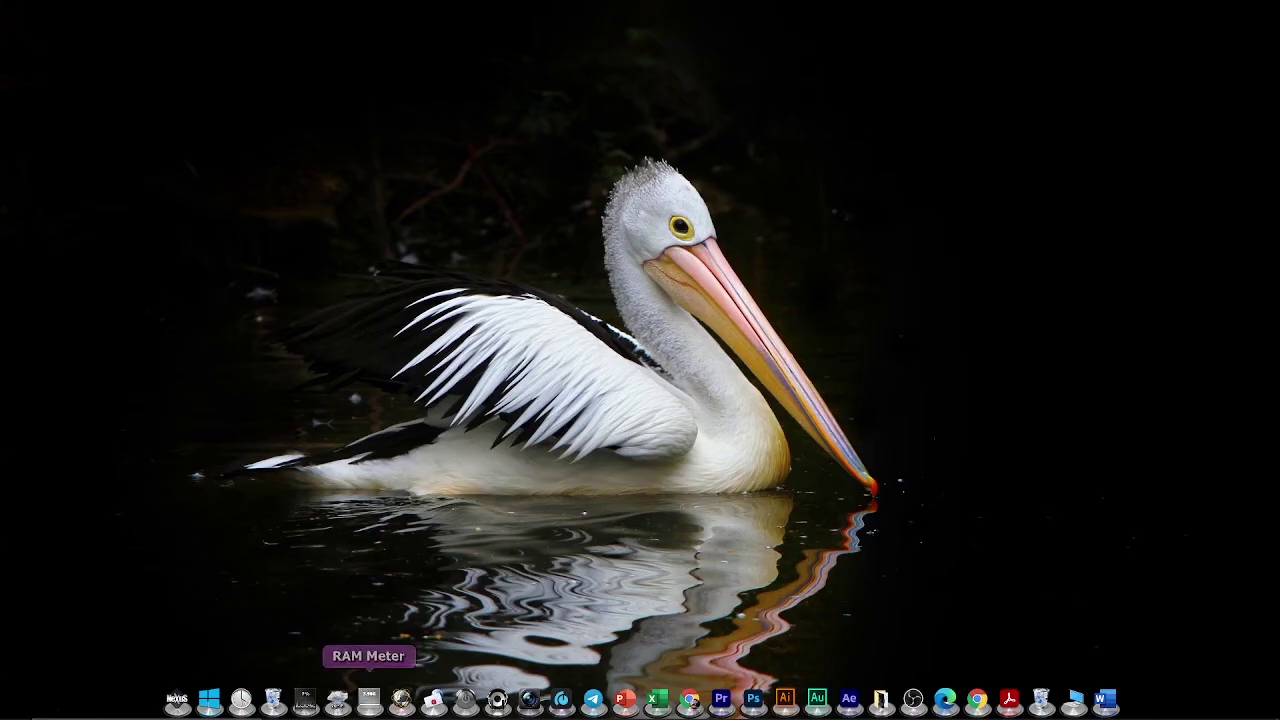
Switch to Chrome and download the game console controller photo from Pixabay at 1920×1276 into the desktop folder التسجيلات.
{"action": "mouse_move", "coordinate": [372, 712]}
{"action": "left_click", "coordinate": [474, 707]}
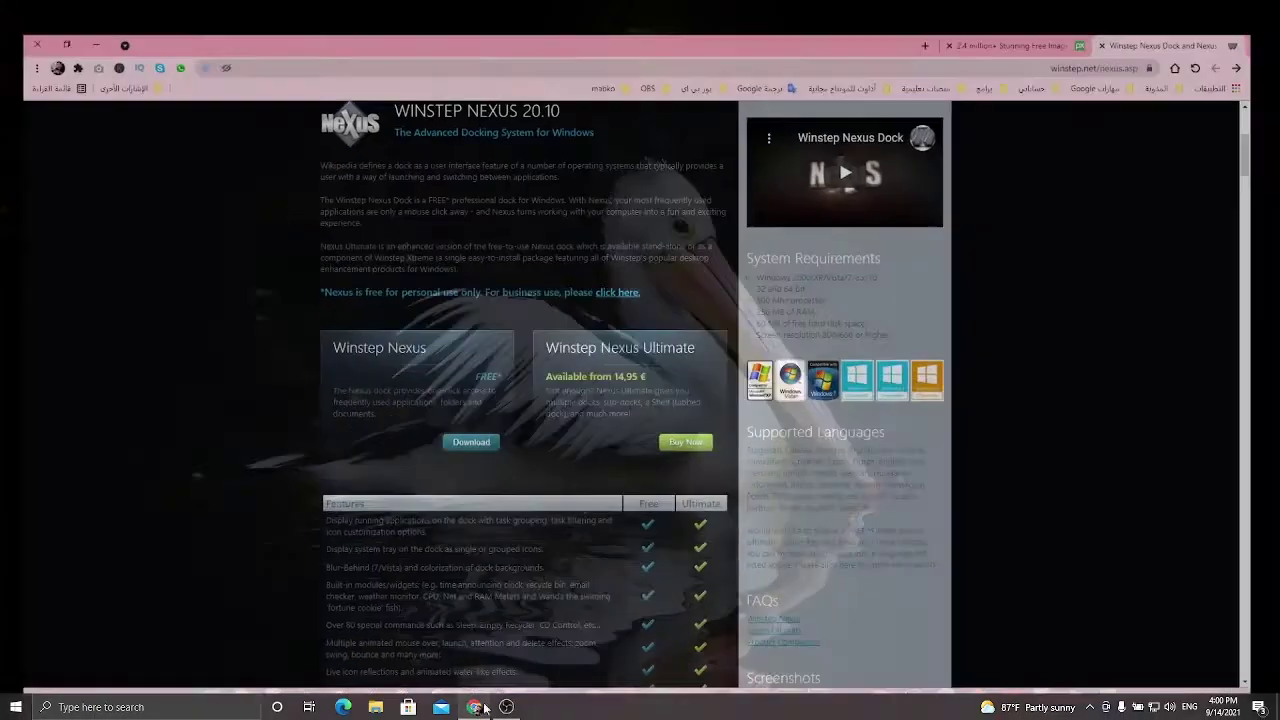
{"action": "left_click", "coordinate": [1079, 11]}
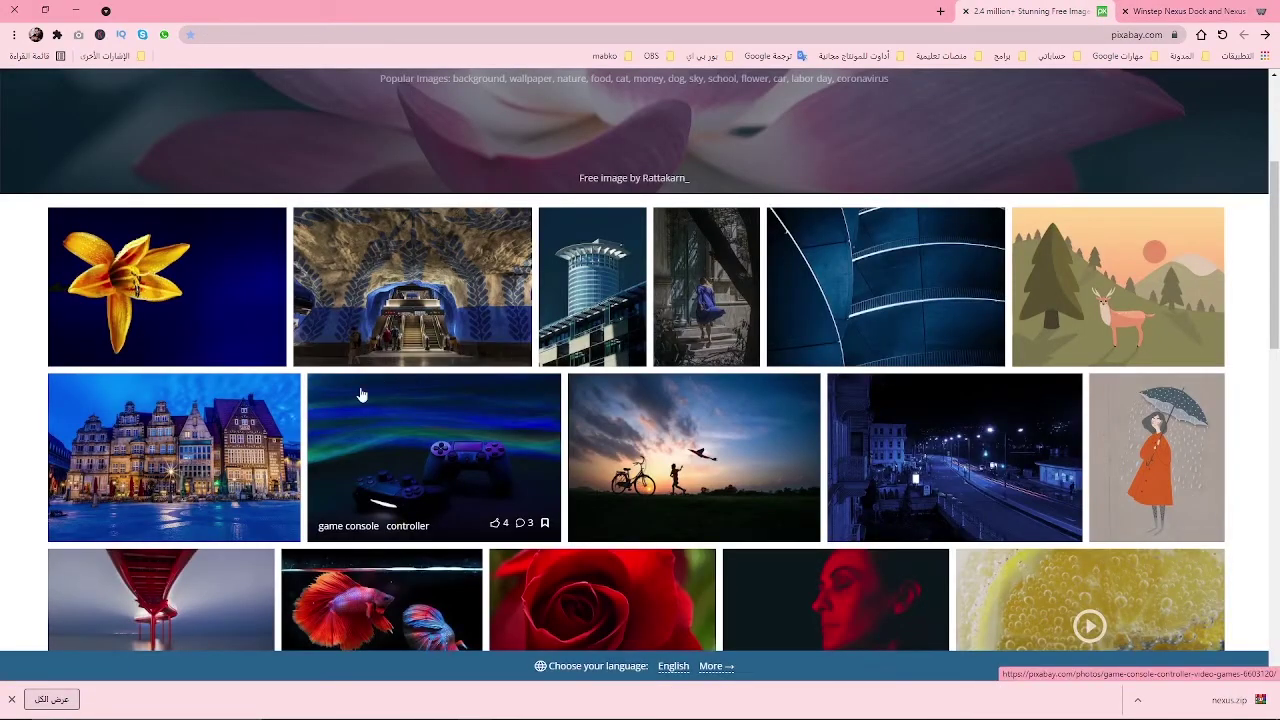
{"action": "left_click", "coordinate": [394, 472]}
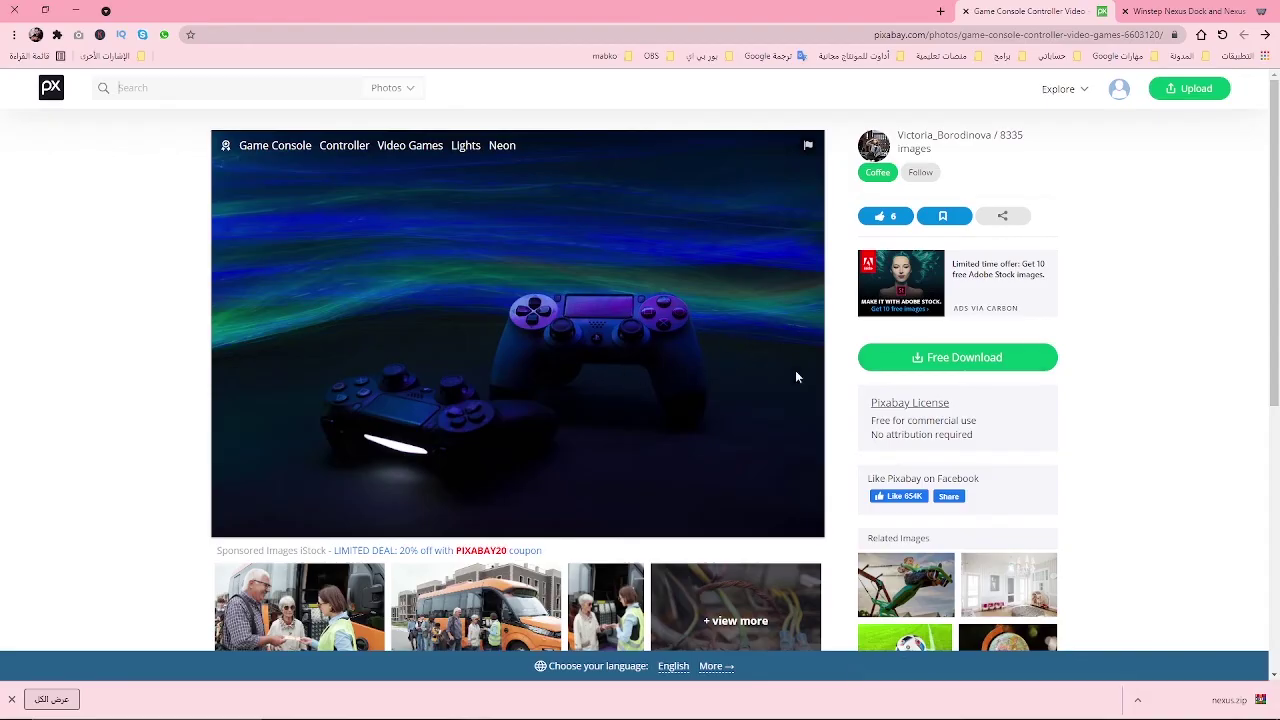
{"action": "left_click", "coordinate": [930, 367]}
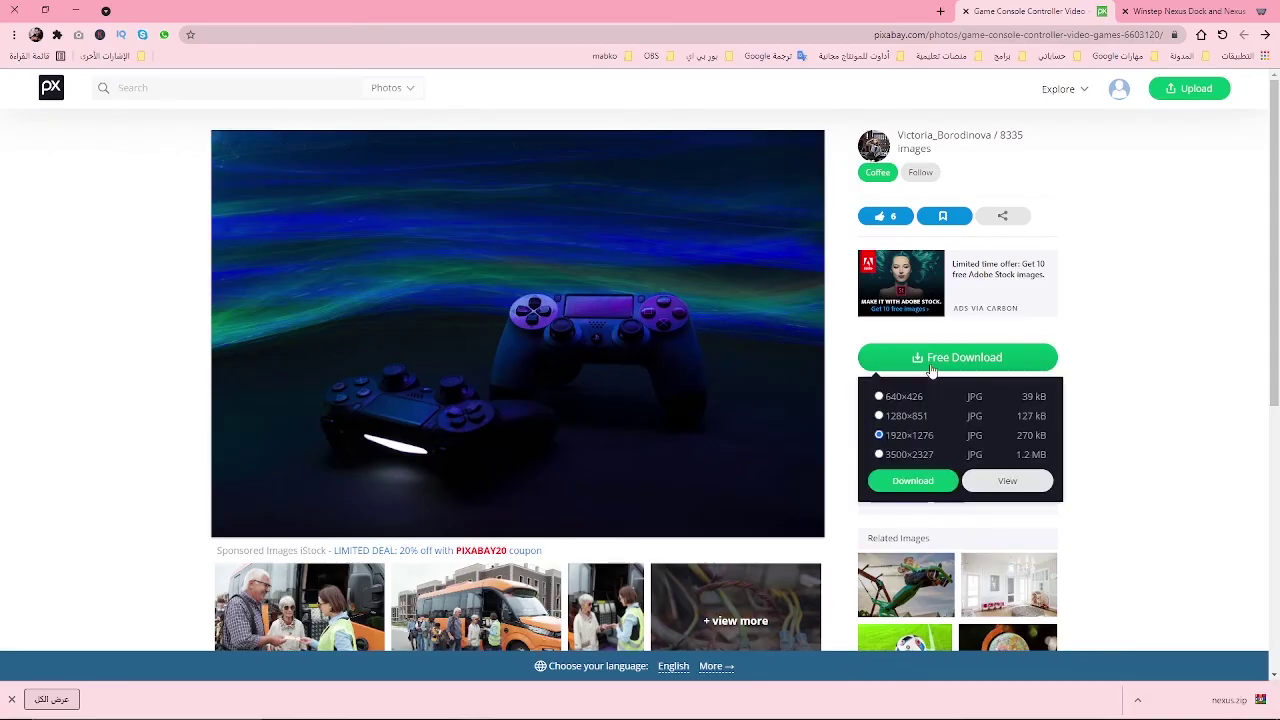
{"action": "left_click", "coordinate": [913, 483]}
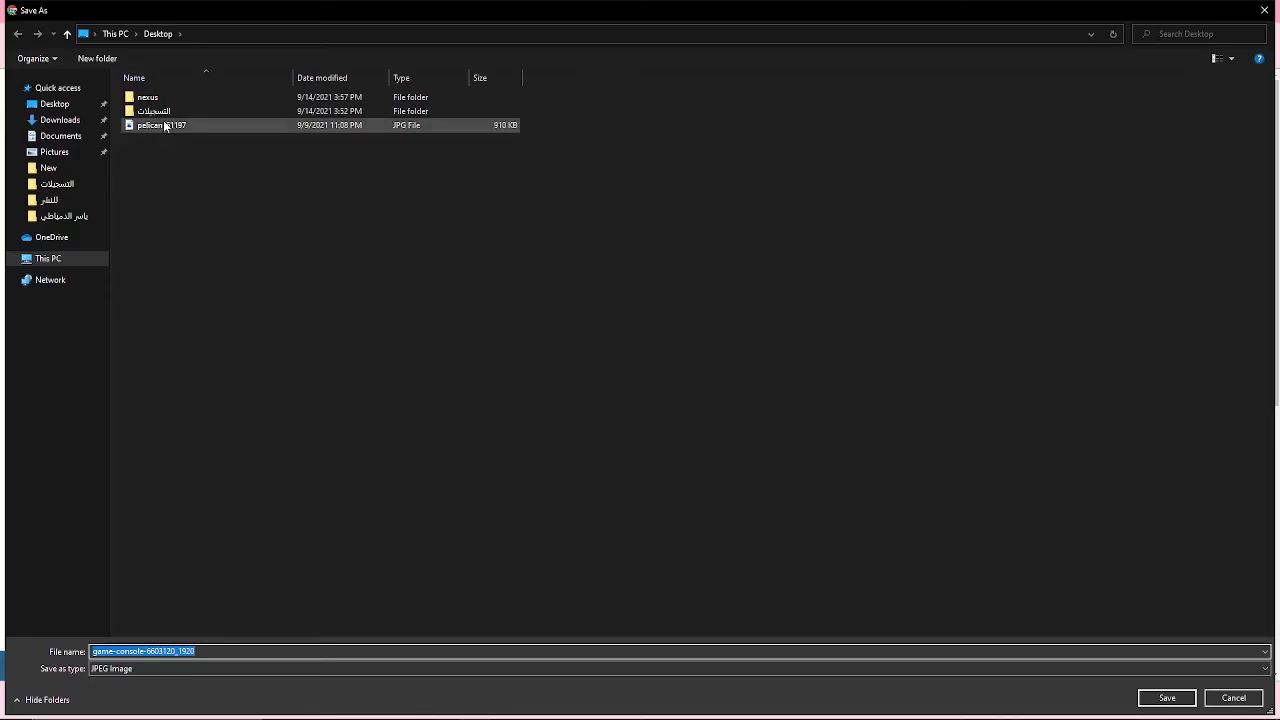
{"action": "double_click", "coordinate": [165, 116]}
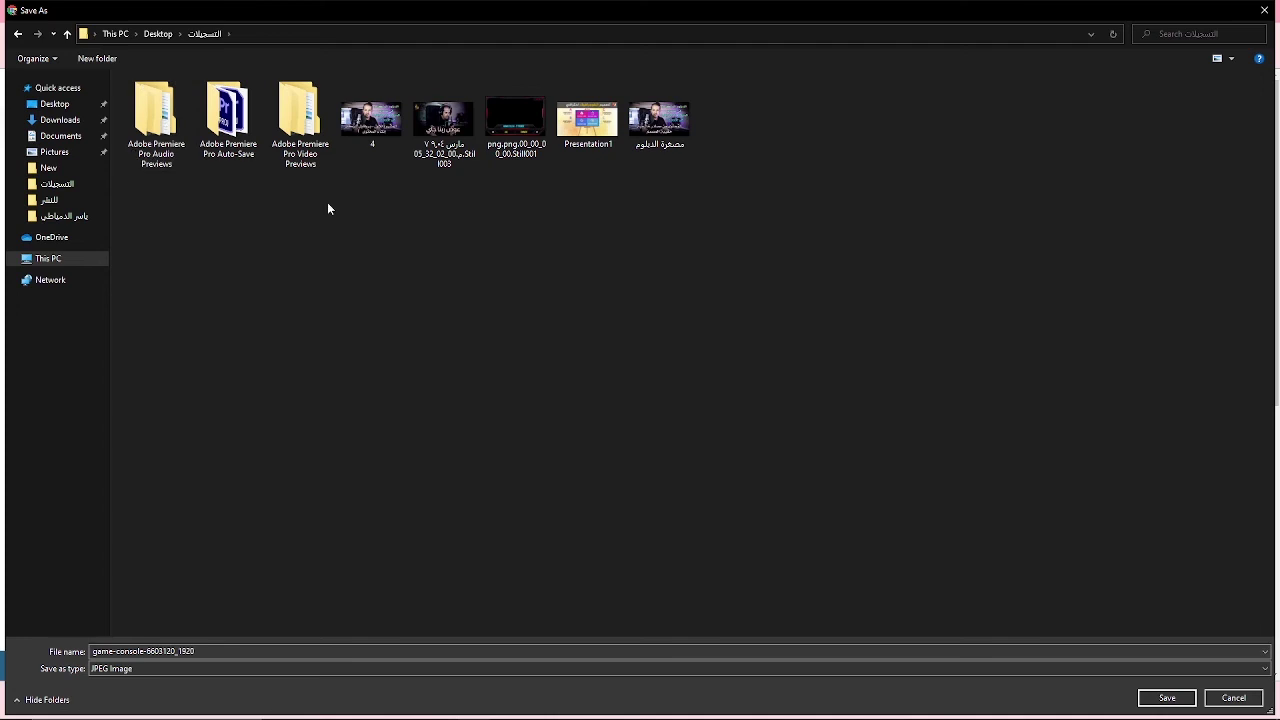
{"action": "left_click", "coordinate": [1166, 697]}
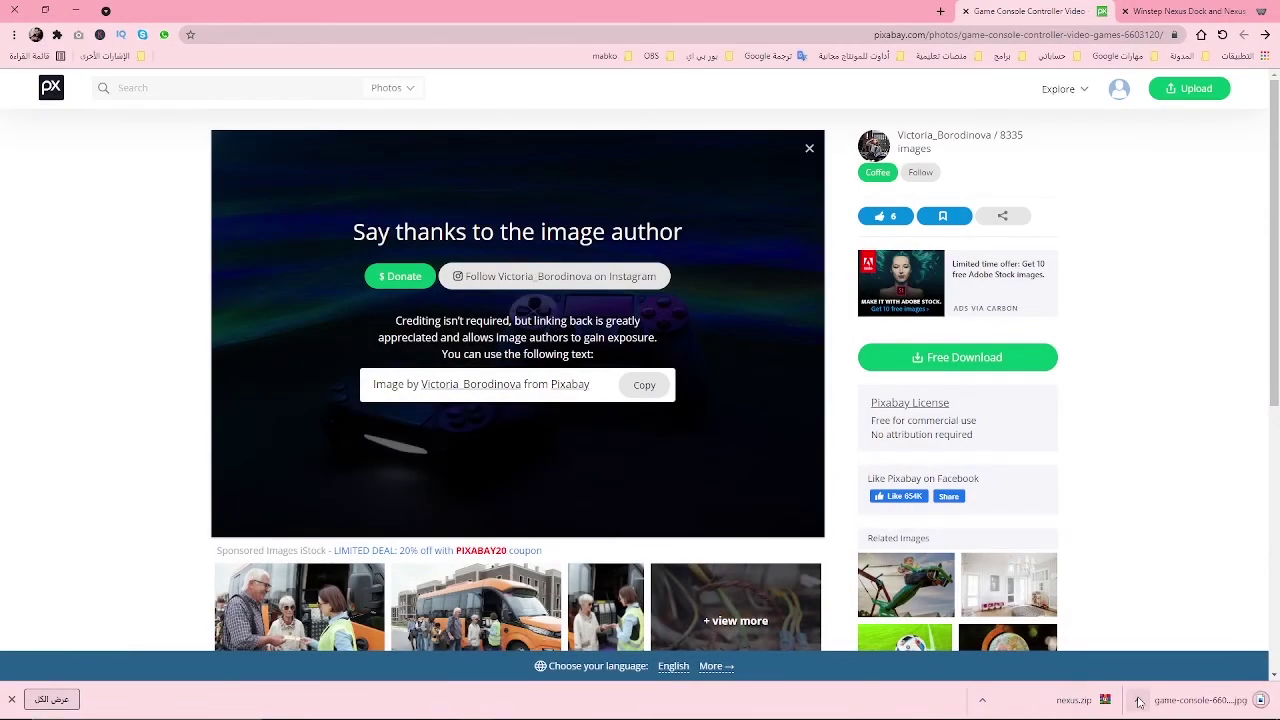
Show the downloaded game-console-6603120_1920 image in its folder, set it as the desktop background and return to a refreshed desktop.
{"action": "left_click", "coordinate": [1137, 699]}
{"action": "left_click", "coordinate": [1130, 652]}
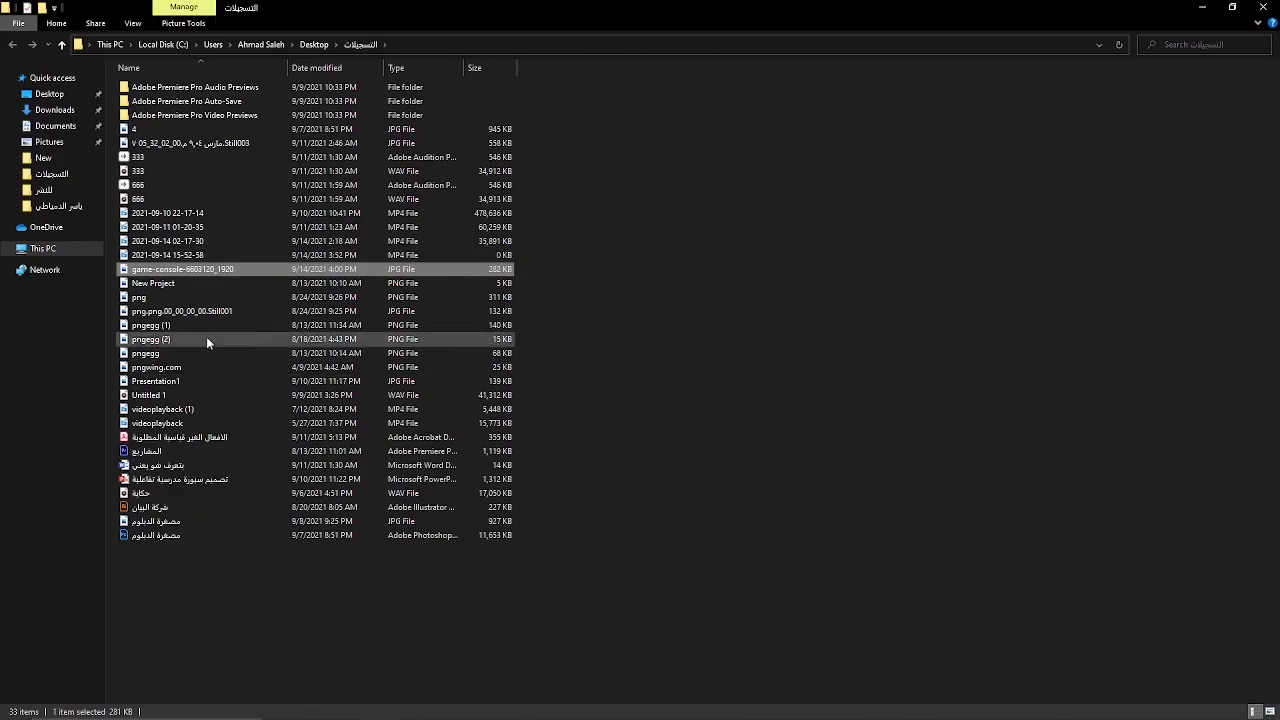
{"action": "right_click", "coordinate": [172, 271]}
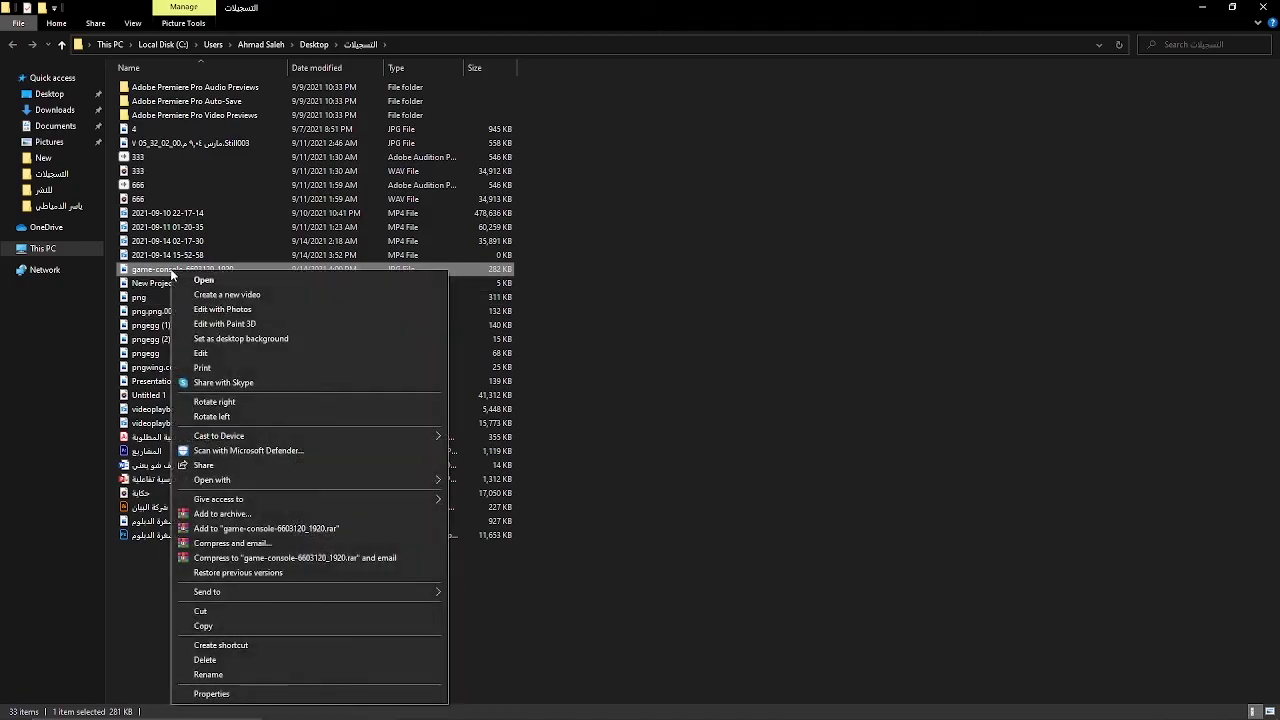
{"action": "left_click", "coordinate": [205, 338]}
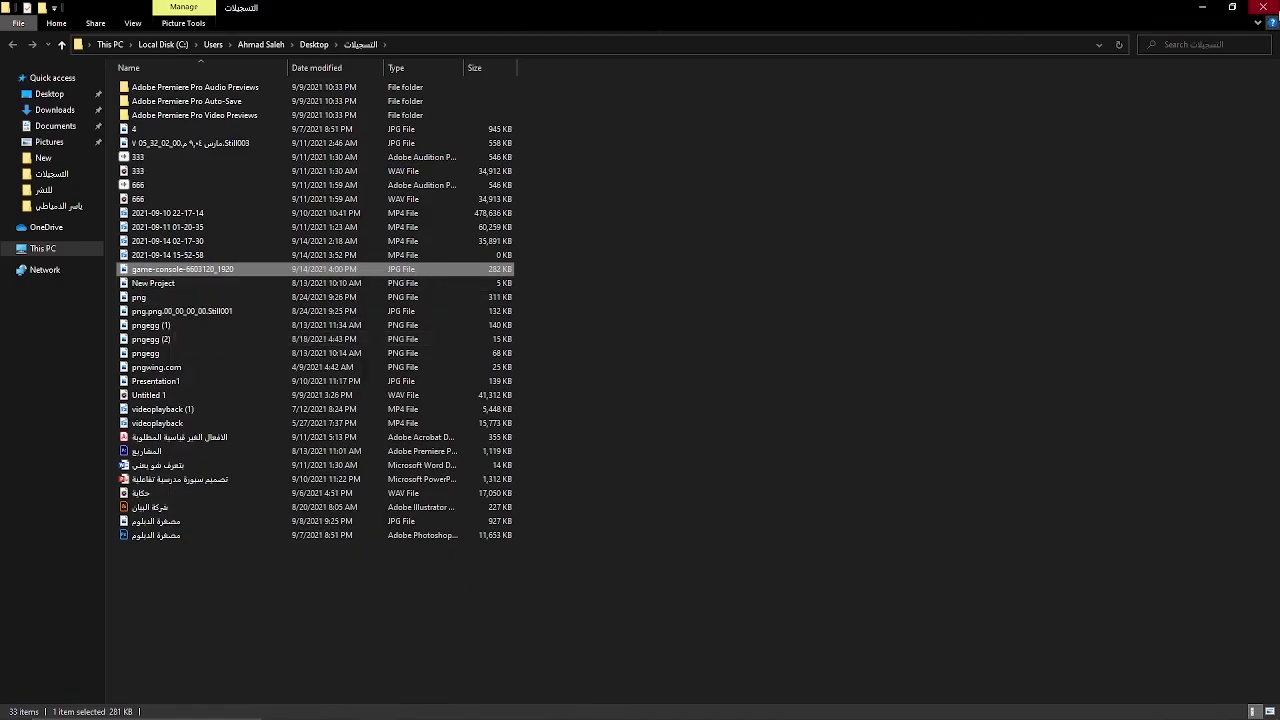
{"action": "left_click", "coordinate": [1263, 7]}
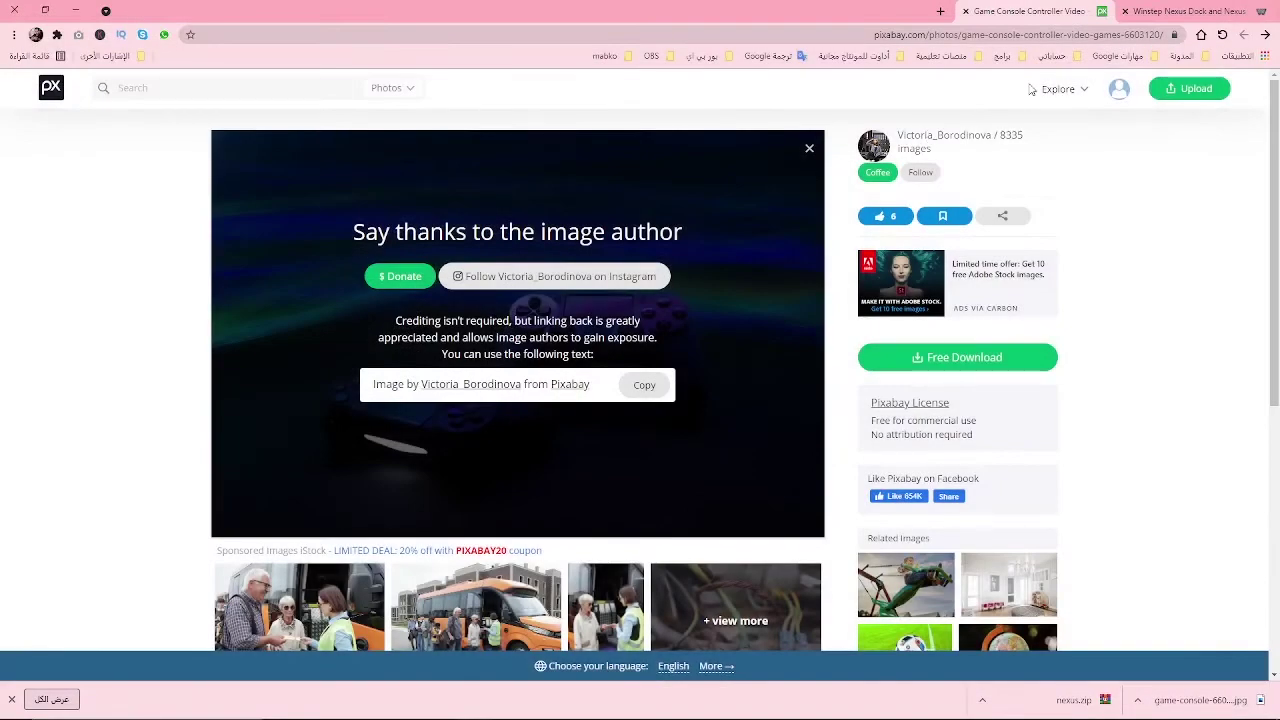
{"action": "left_click", "coordinate": [75, 10]}
{"action": "right_click", "coordinate": [543, 199]}
{"action": "left_click", "coordinate": [573, 239]}
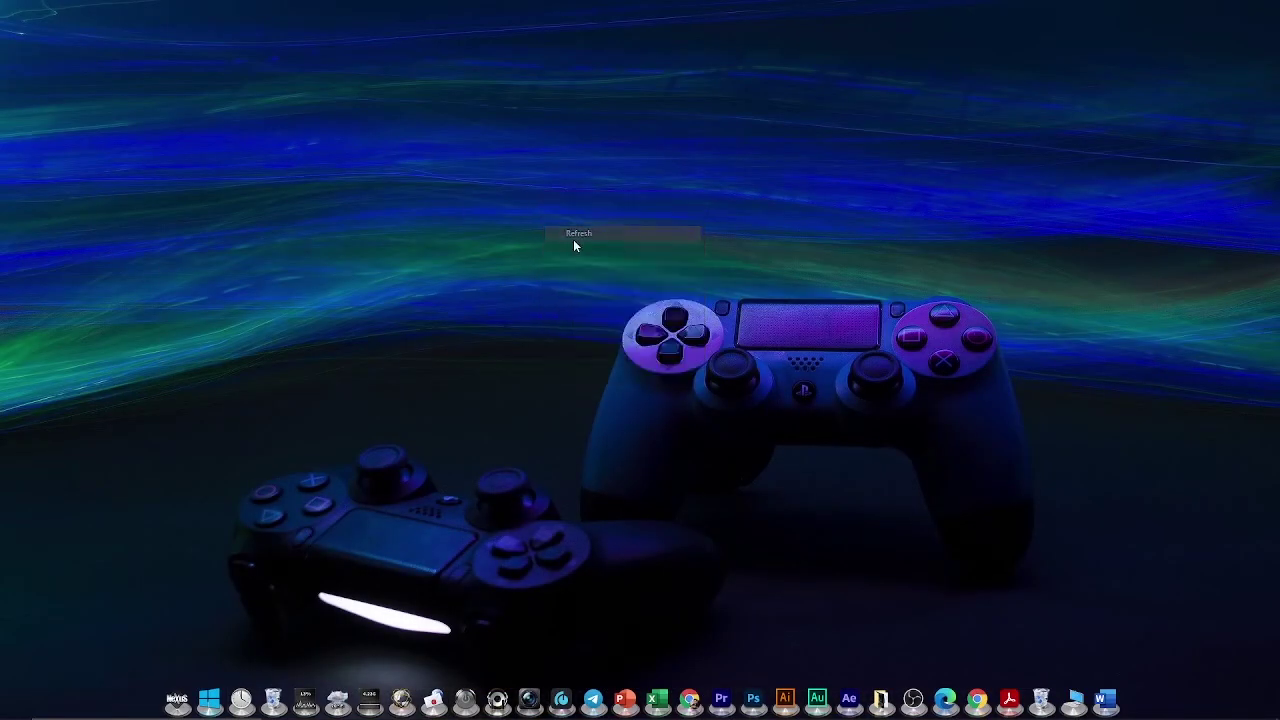